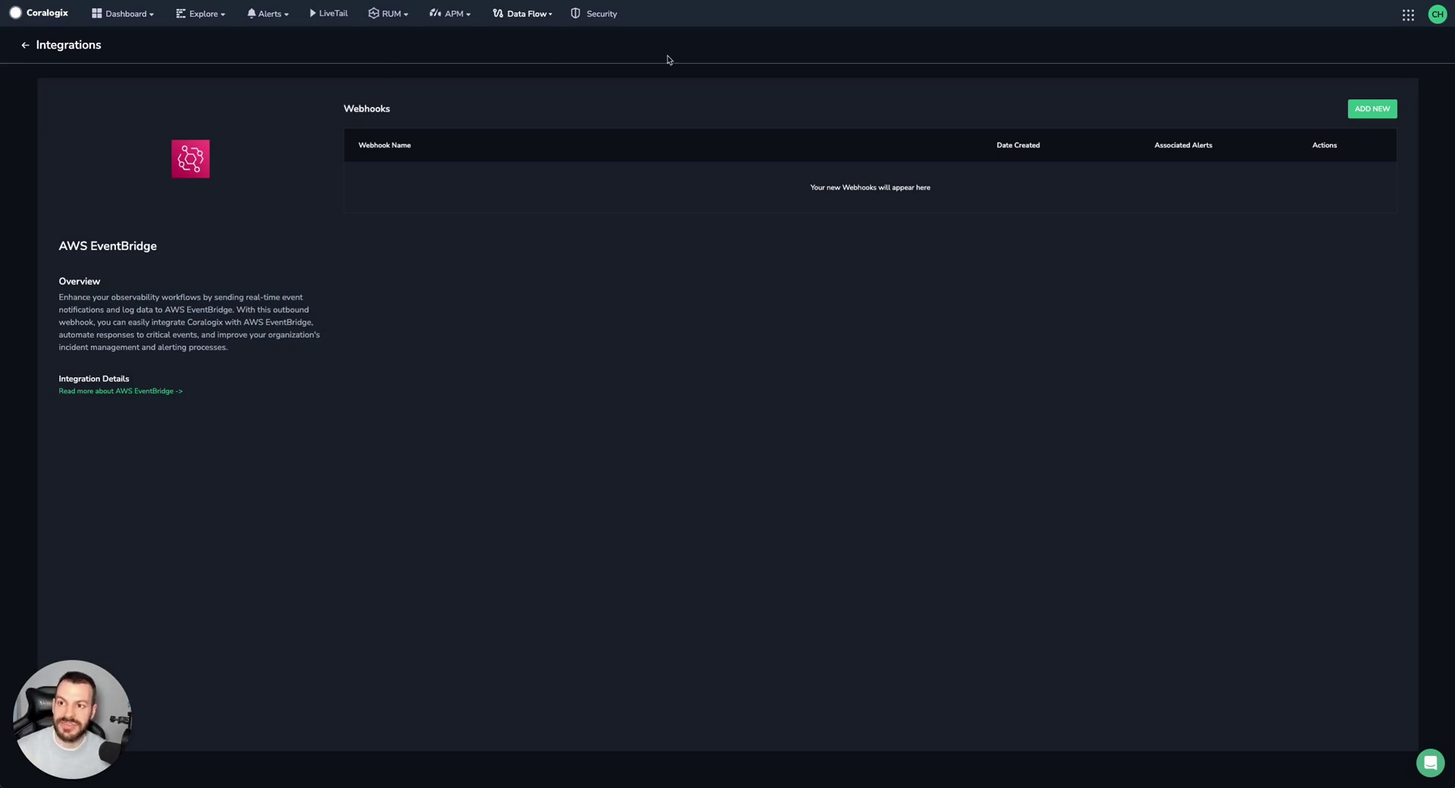
Step: Switch to the AWS console, dismiss the banner and copy the ARN of the my-custom event bus
key(ctrl+Tab)
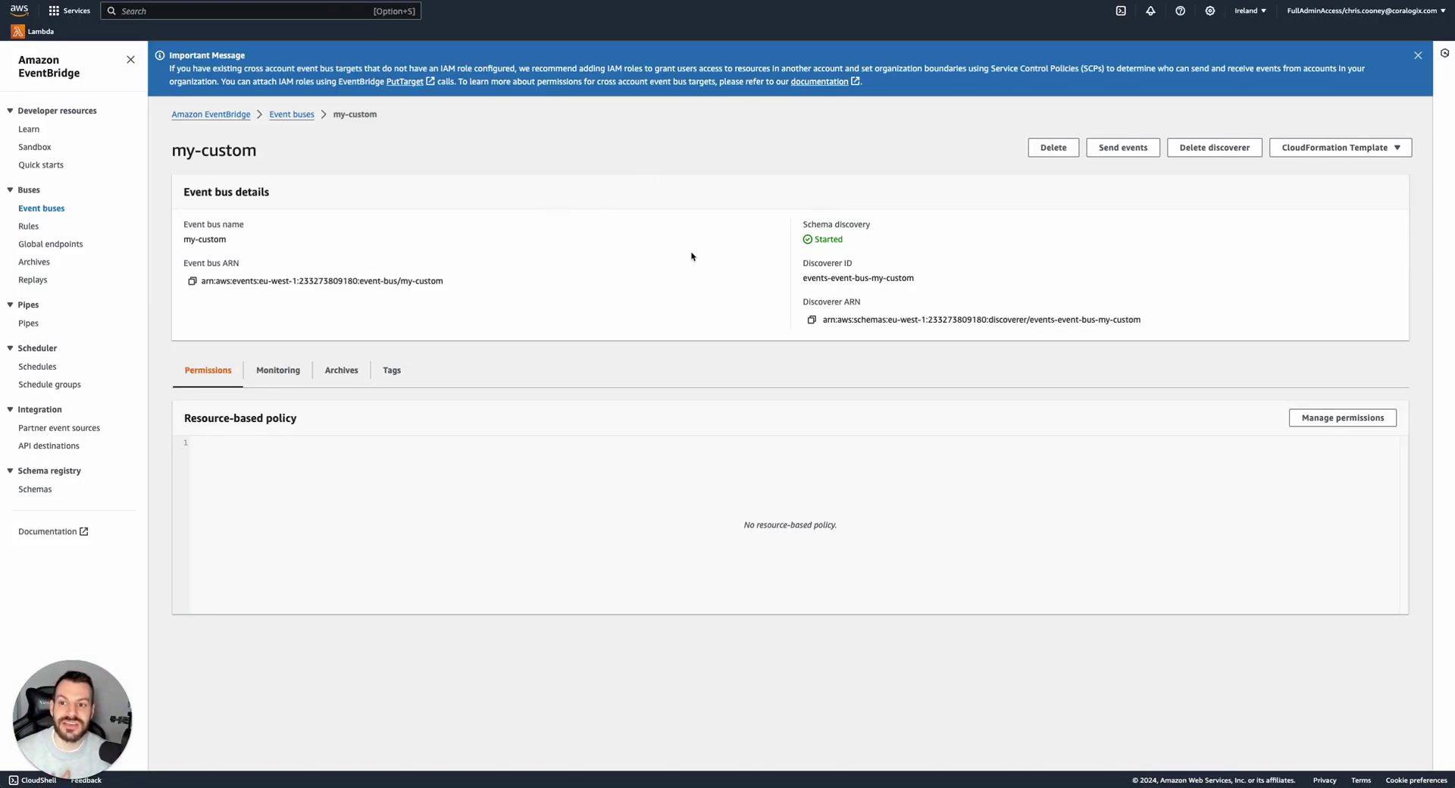
click(1418, 55)
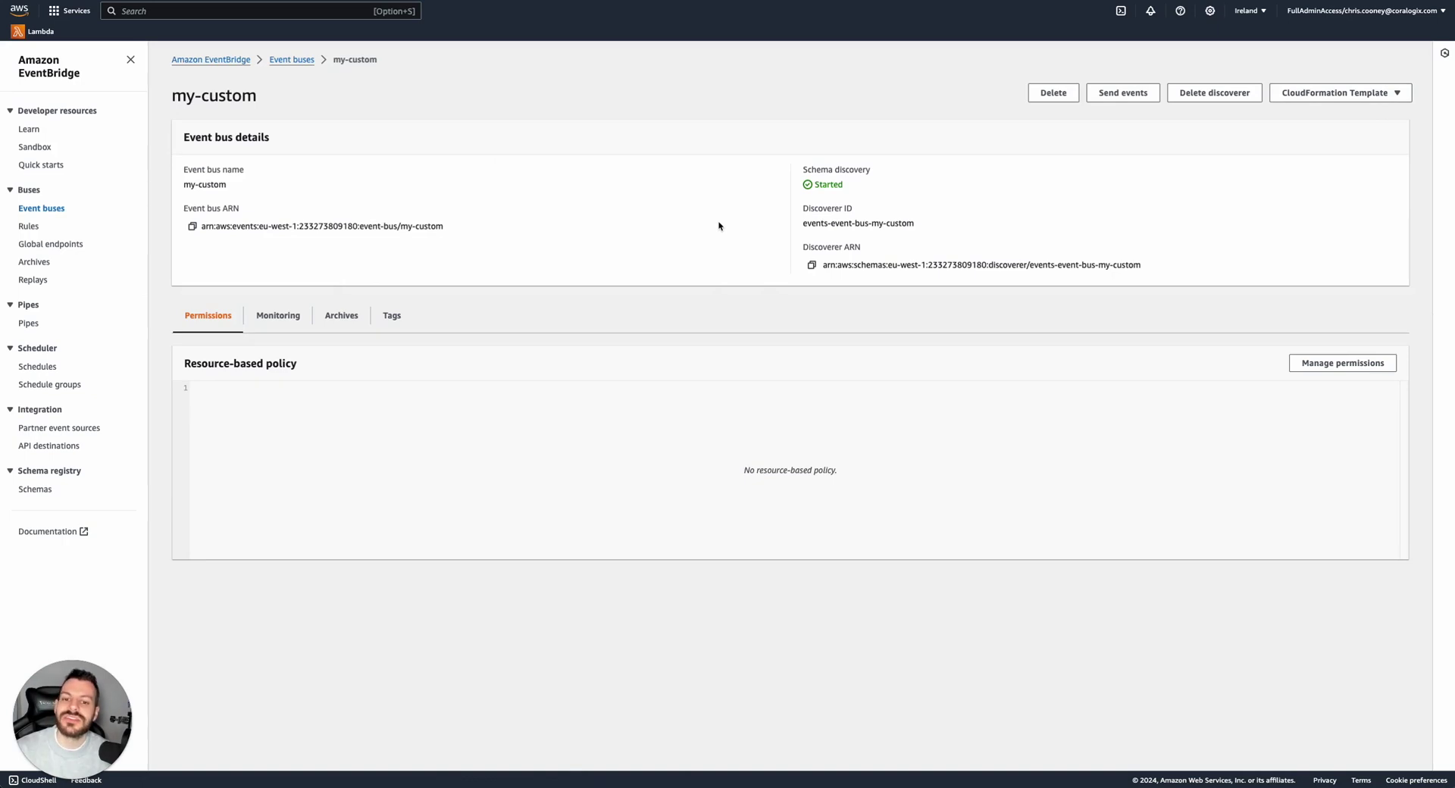
click(192, 228)
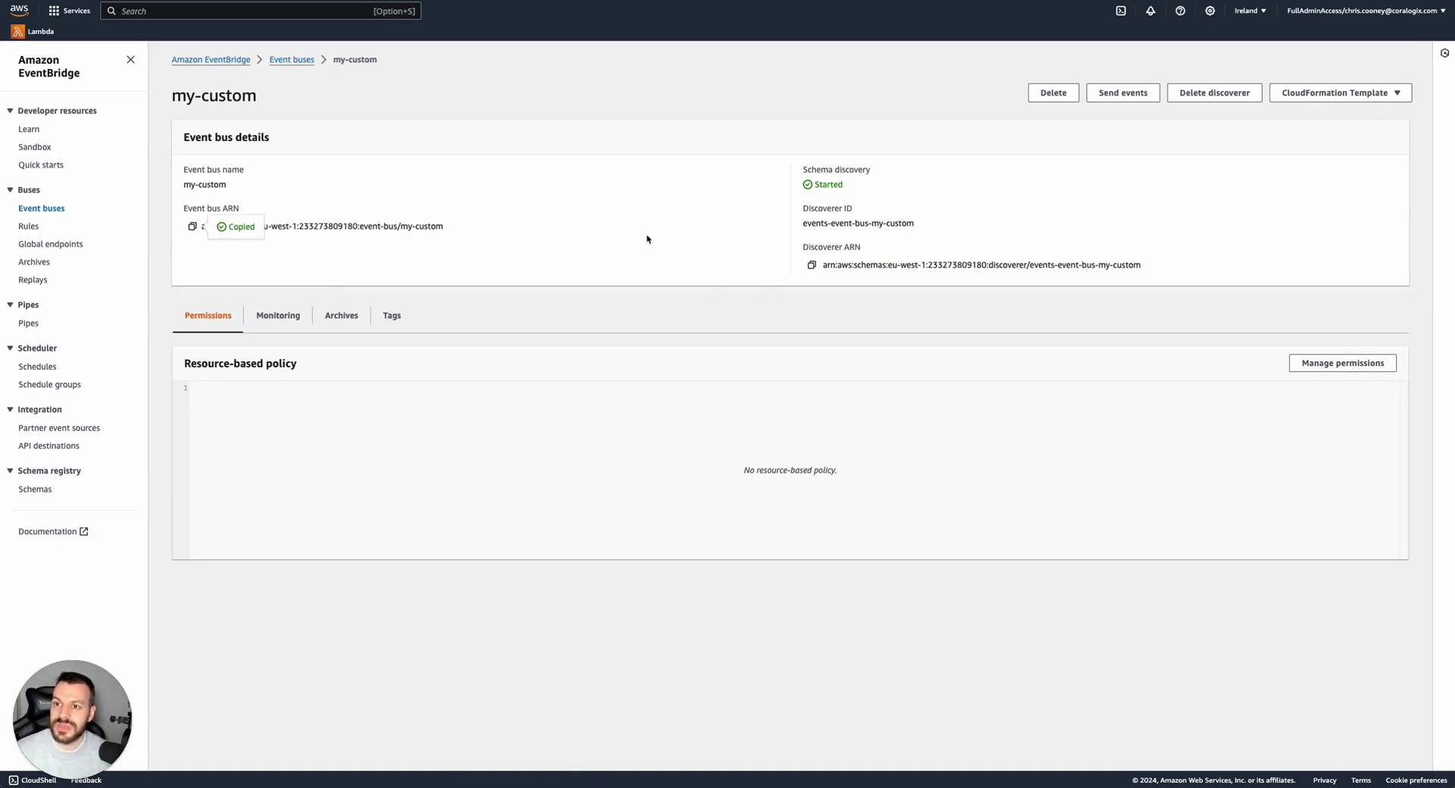
Step: Return to Coralogix and start adding a new AWS EventBridge webhook from the outbound webhooks
key(ctrl+Tab)
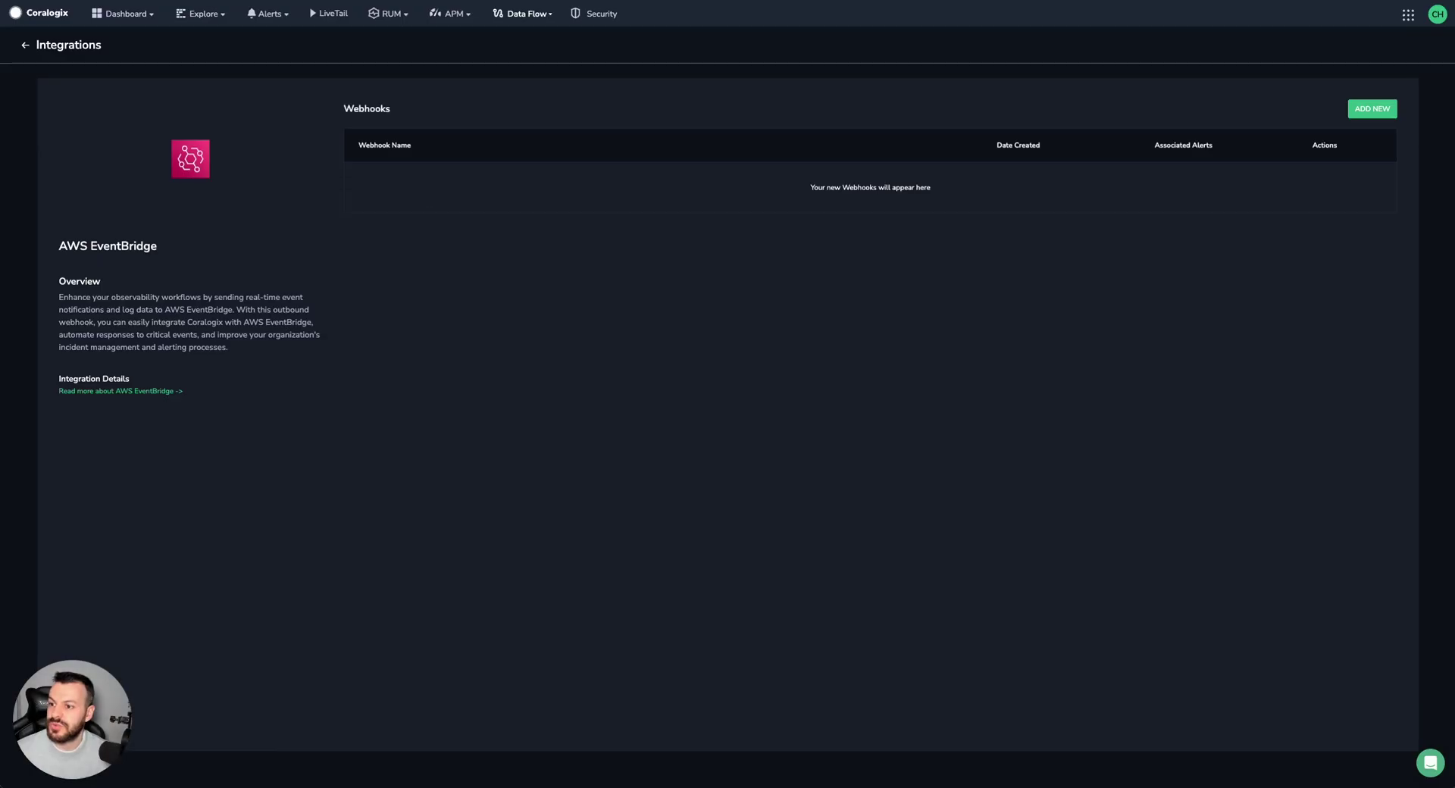
click(25, 44)
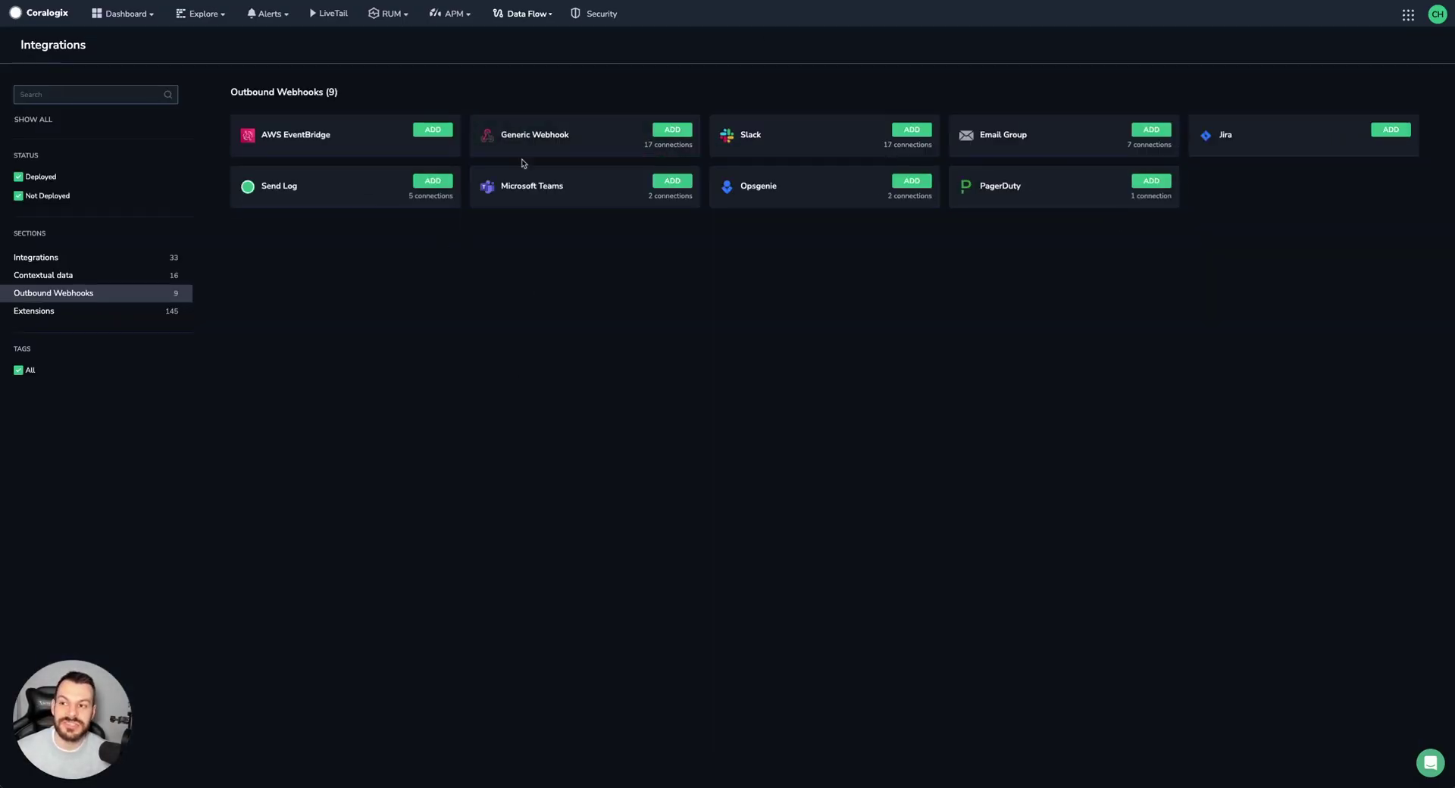
click(538, 19)
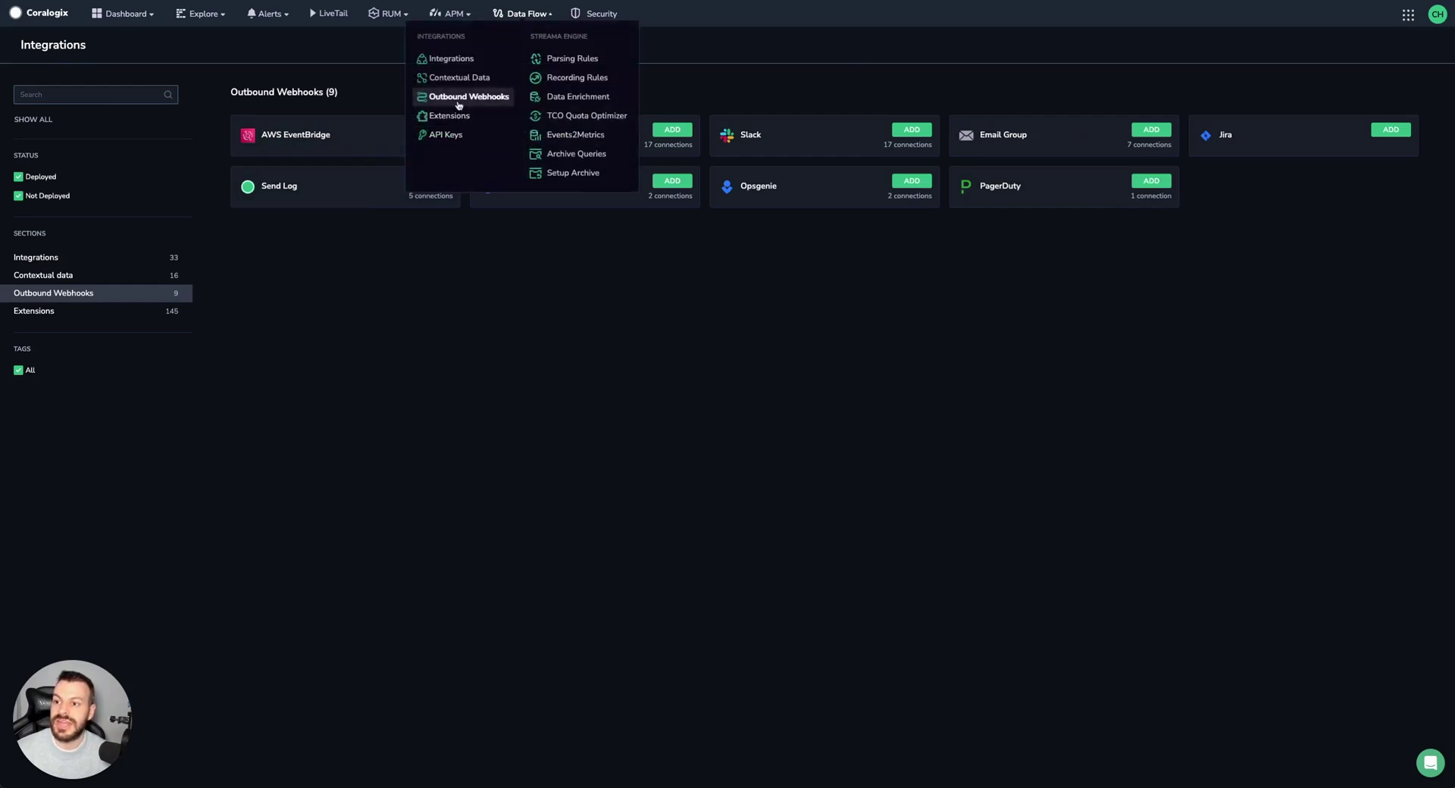
click(573, 339)
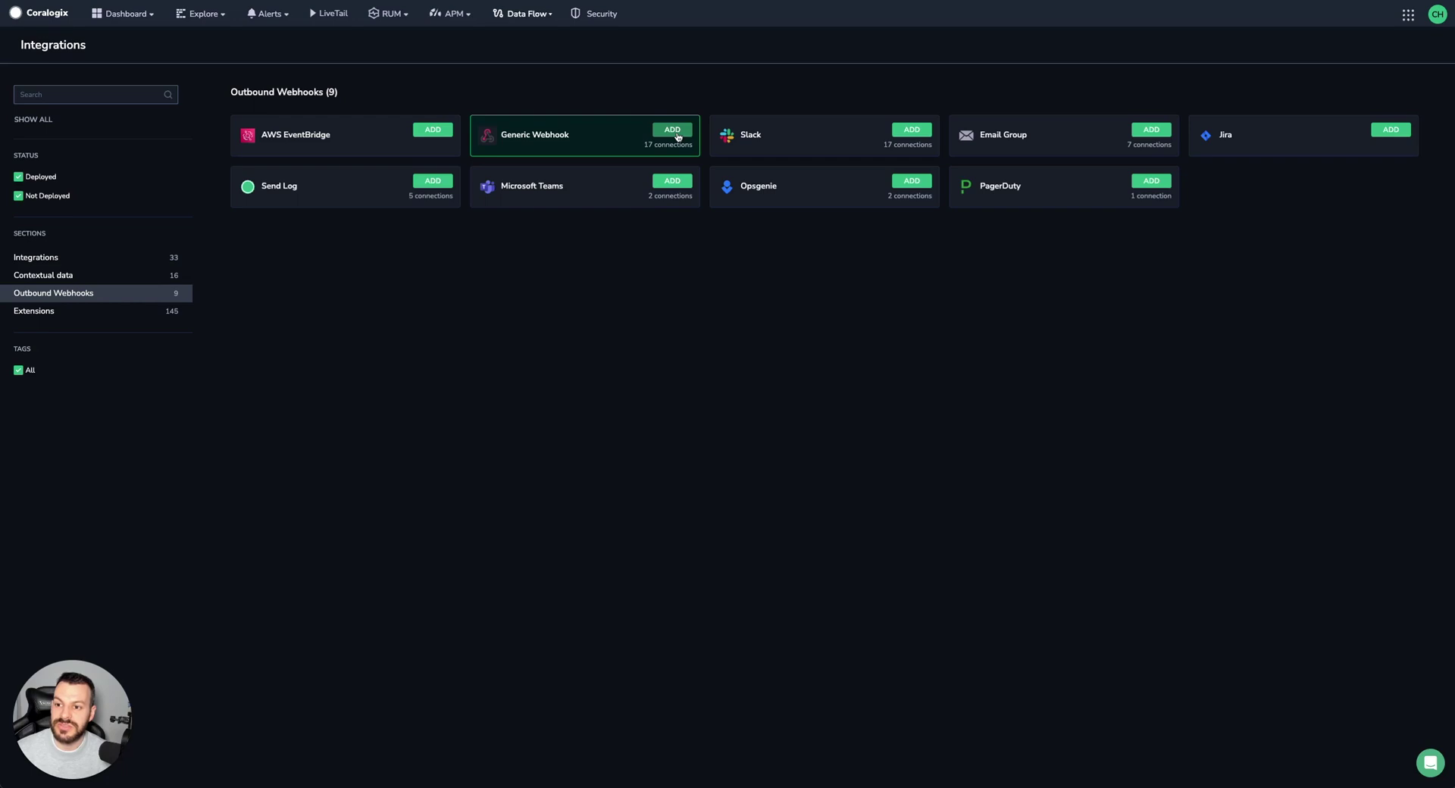
click(345, 143)
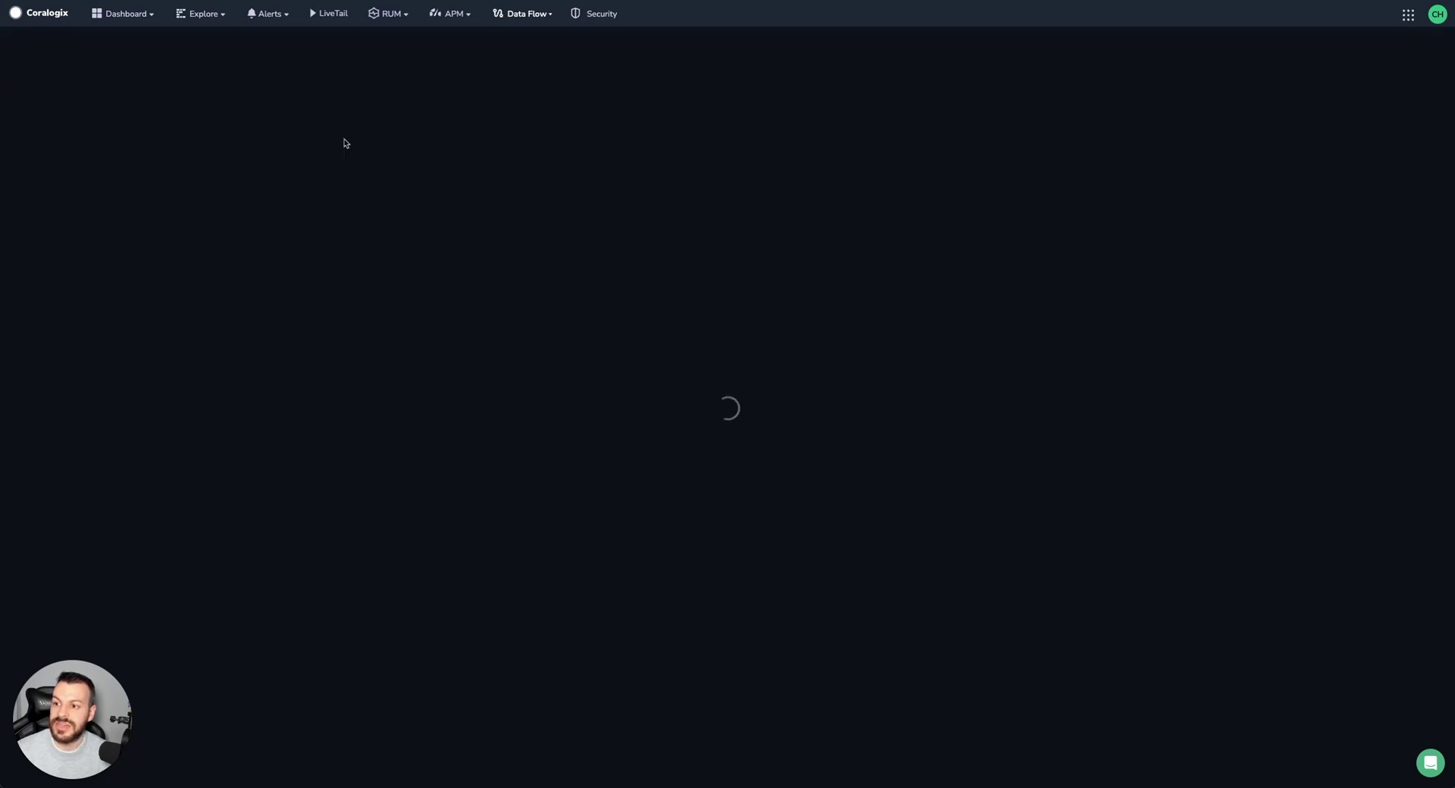
click(1368, 108)
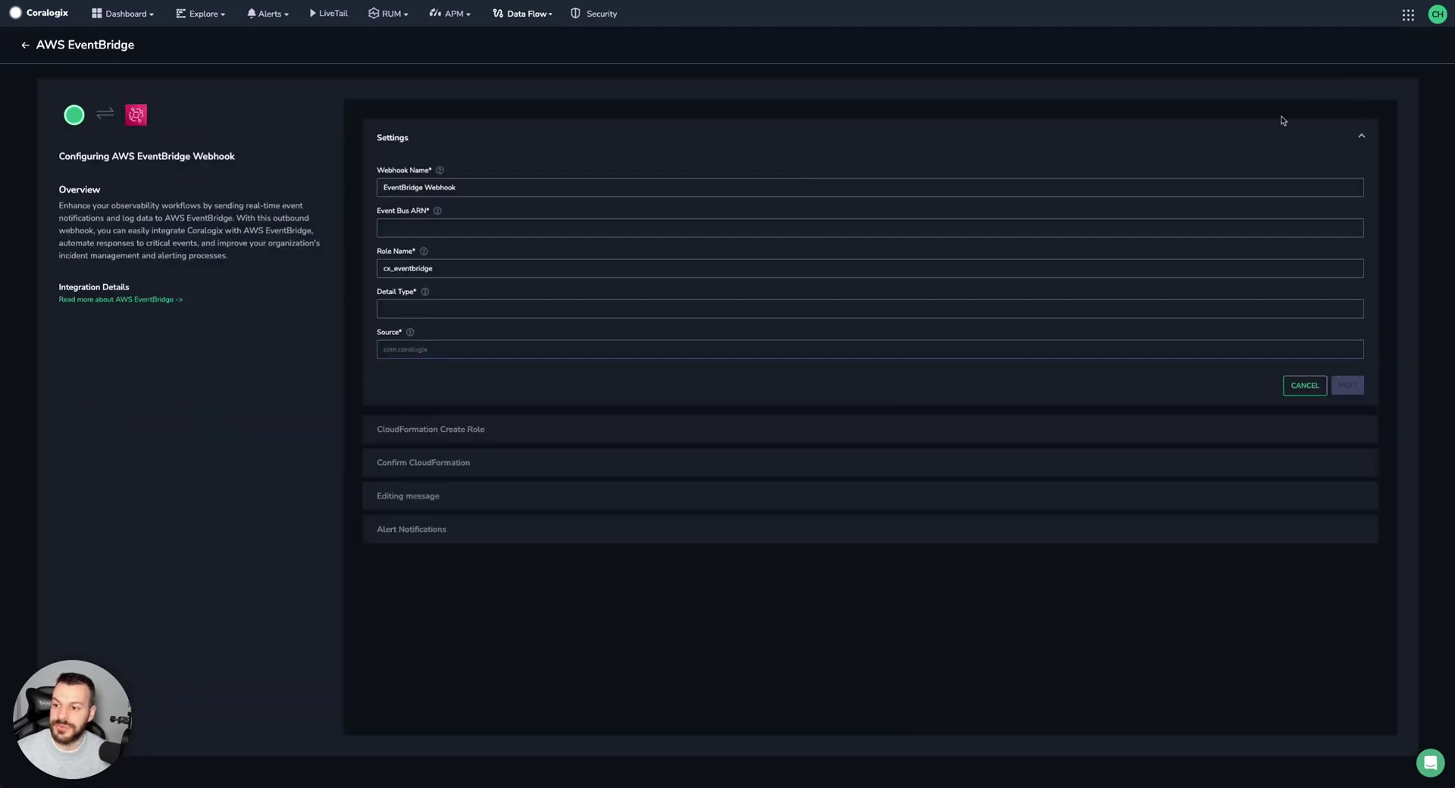
Step: Set the webhook name to EventBridge, the owner's first name and Alerts, joined by hyphens
triple_click(482, 188)
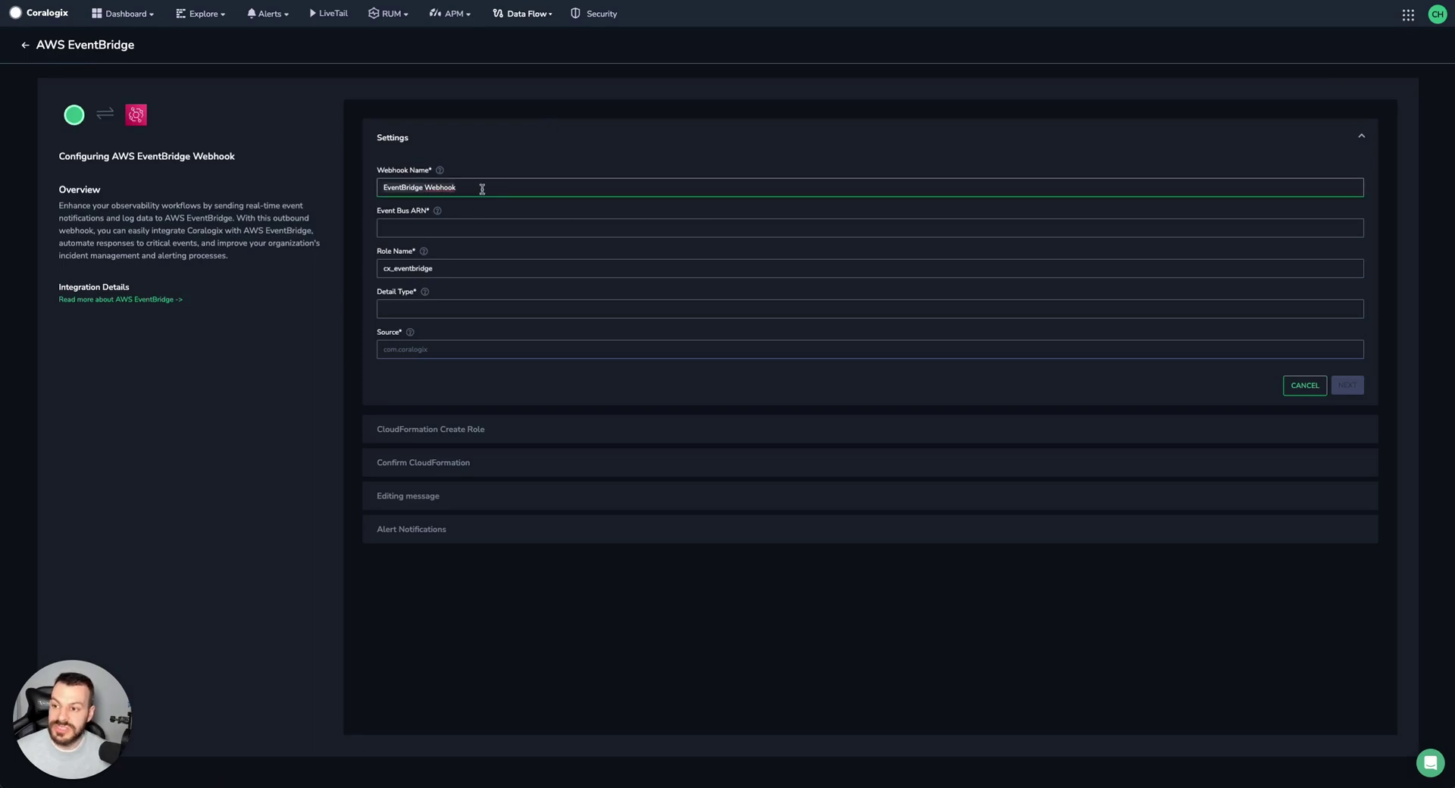
text(EventB)
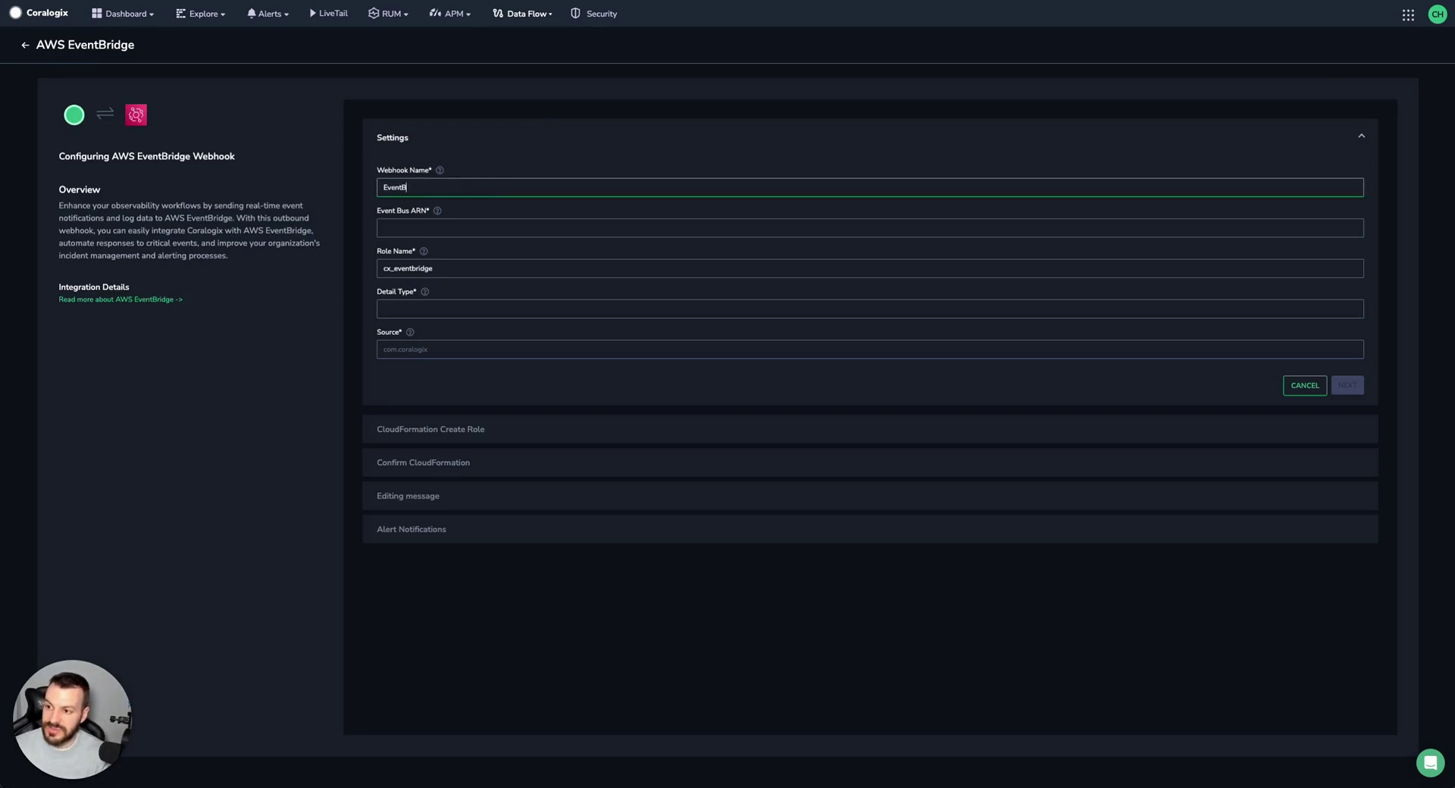
text(ridge-)
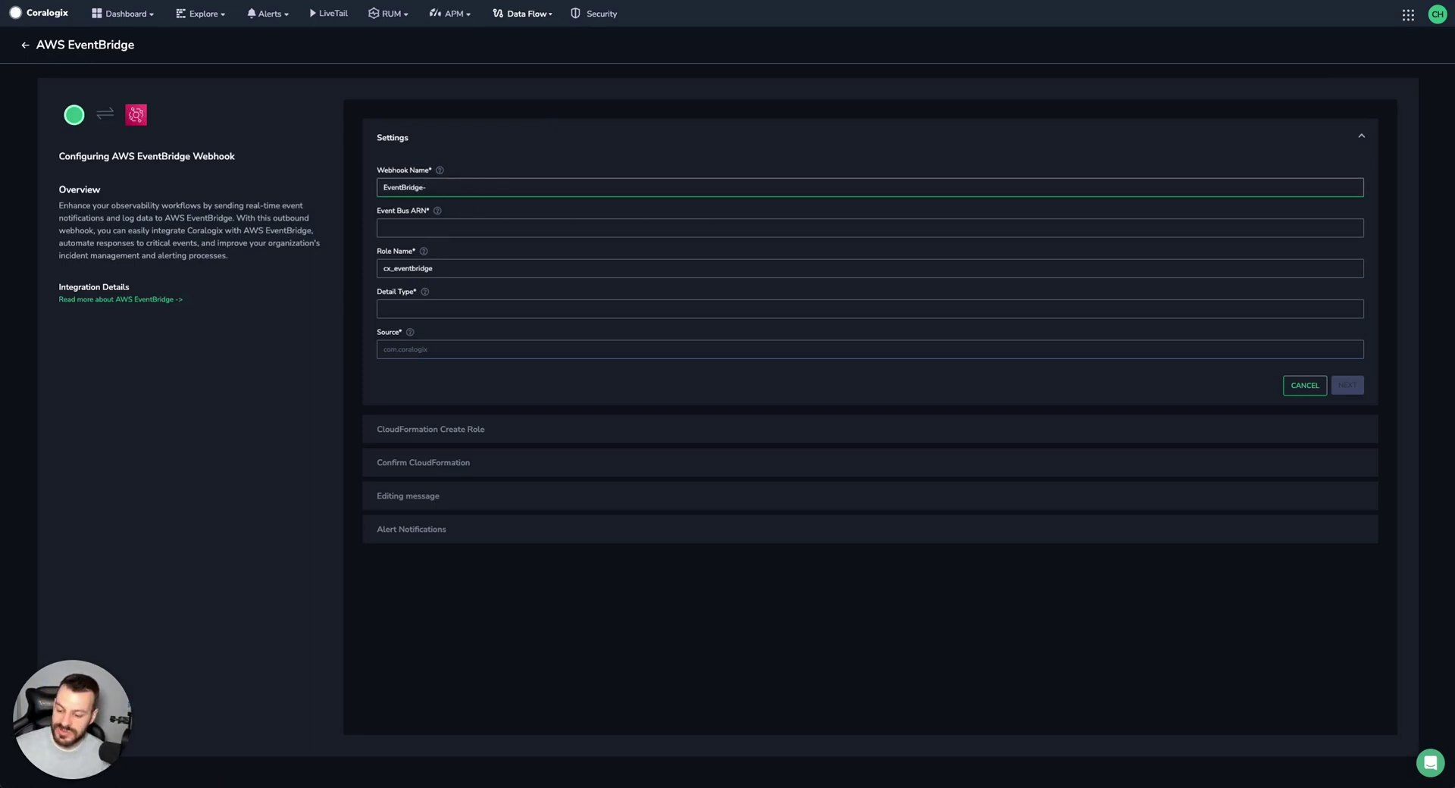
text(Chris-Alerts)
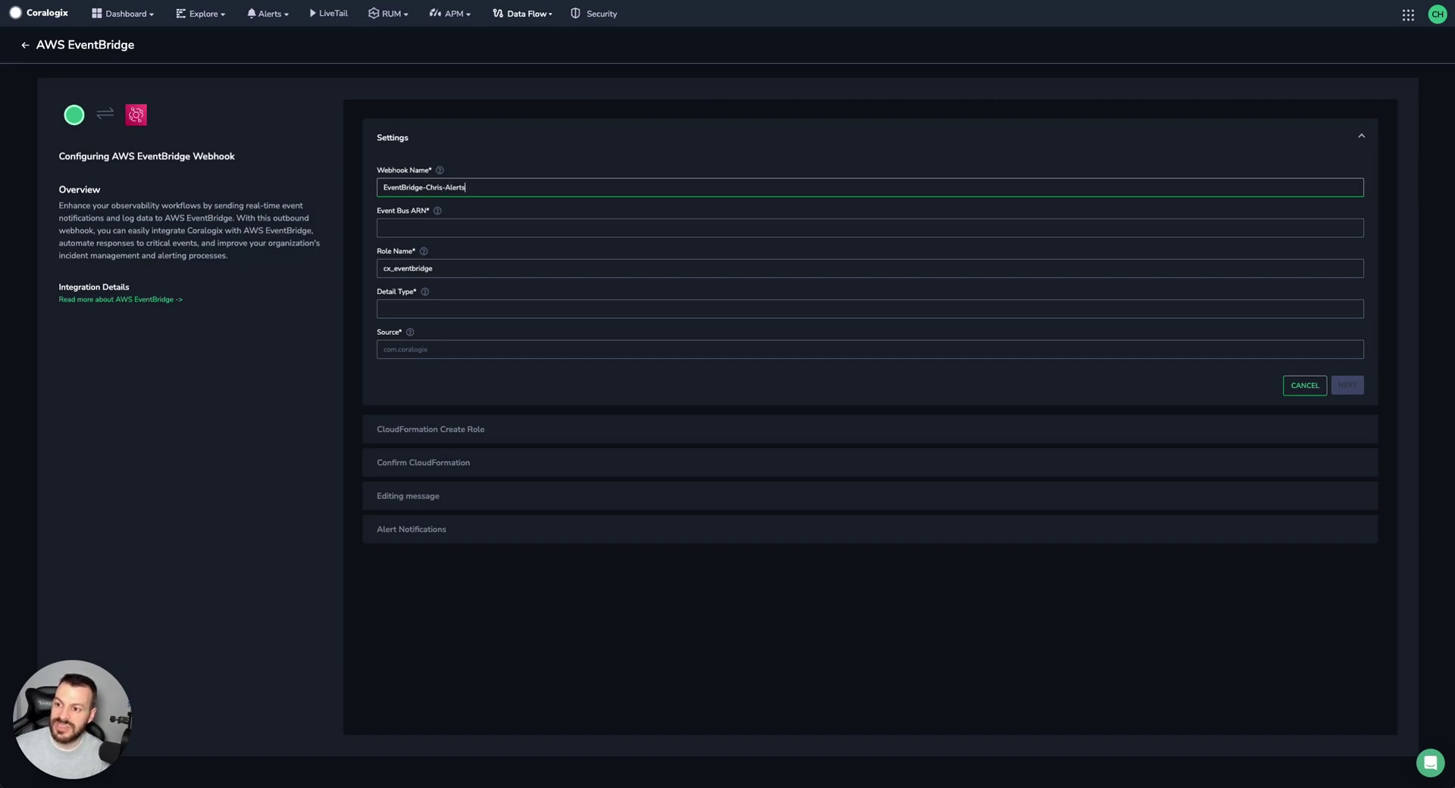
Step: Paste the copied my-custom event bus ARN as the webhook's Event Bus ARN
click(485, 228)
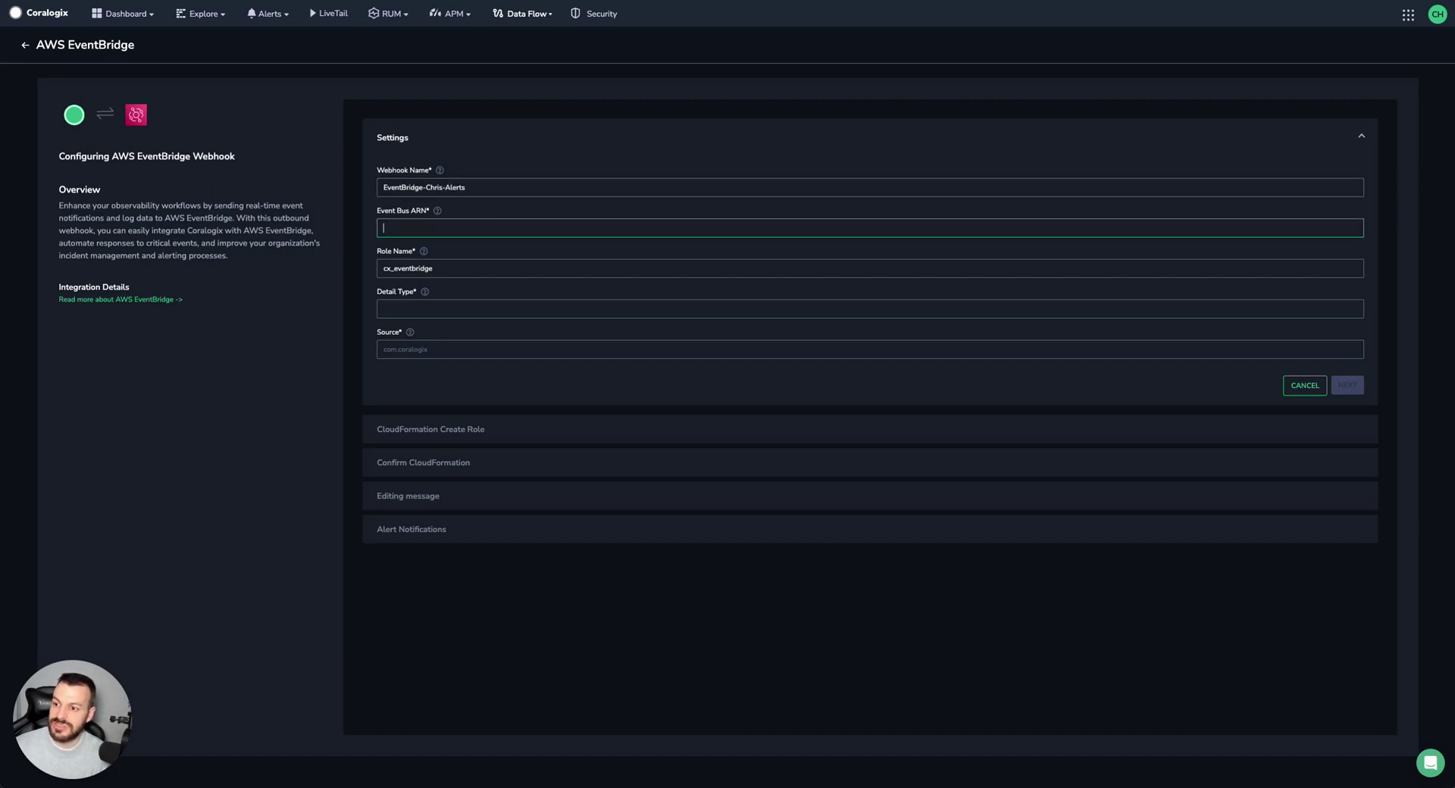
right_click(489, 226)
click(521, 309)
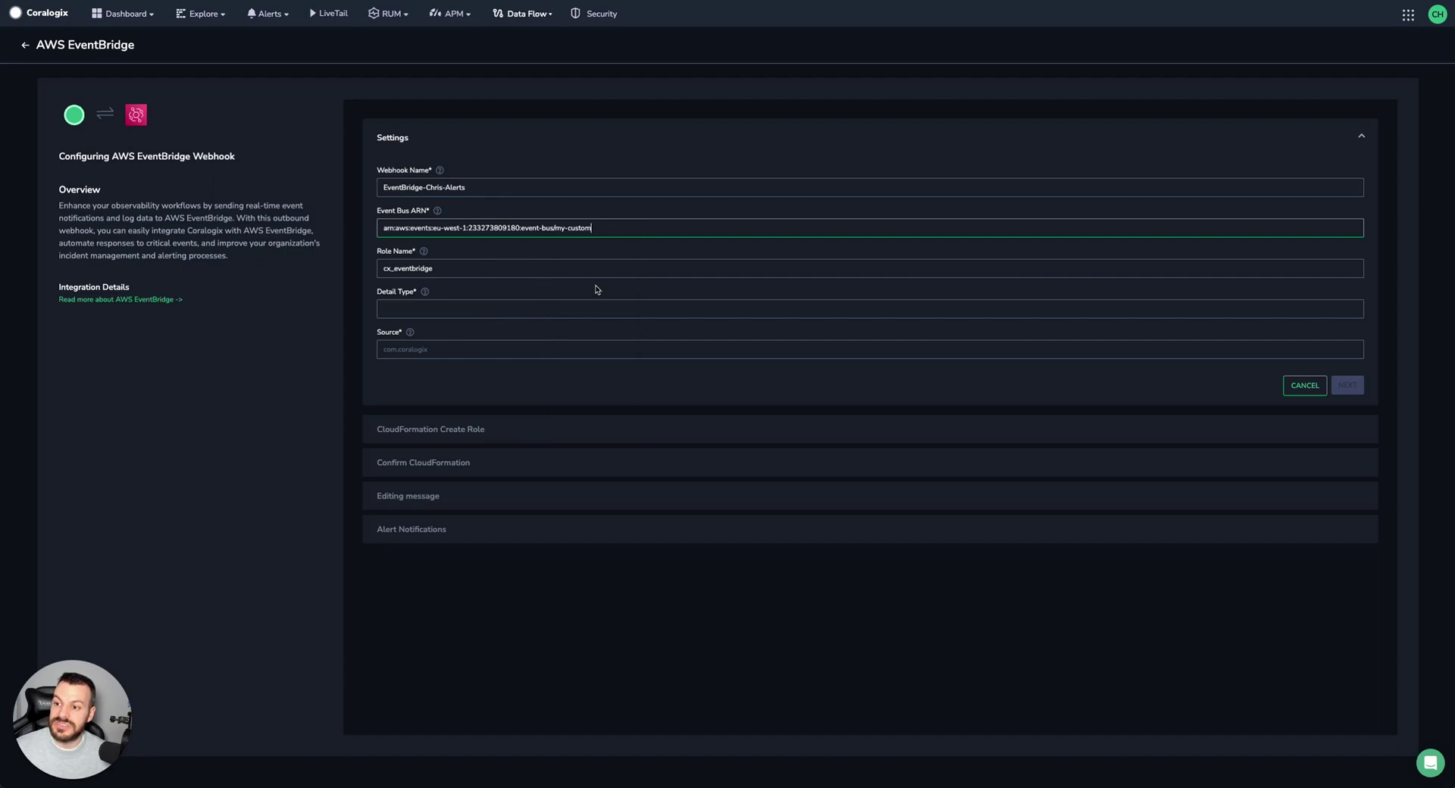
click(628, 255)
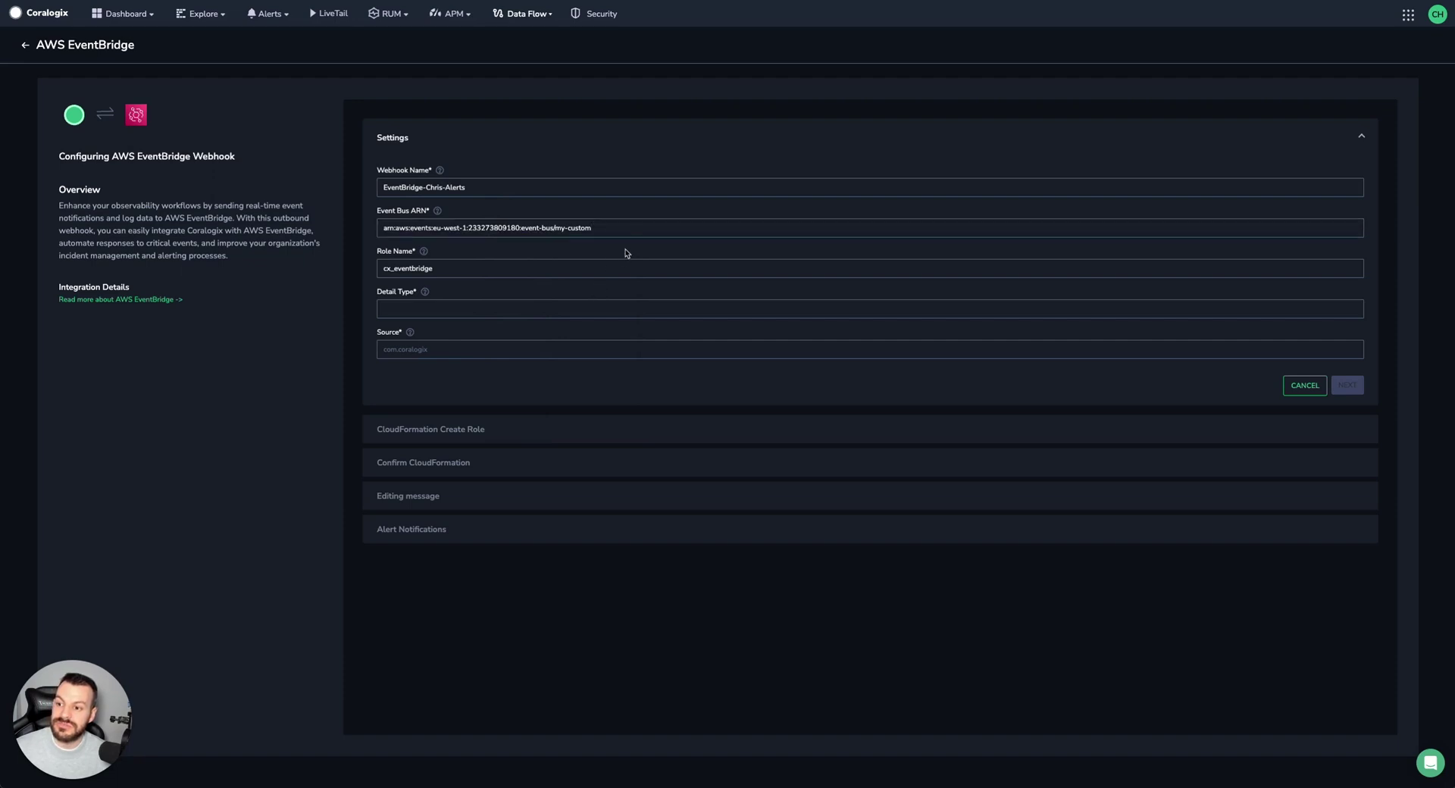
Step: Set the webhook's detail type to alert
click(445, 268)
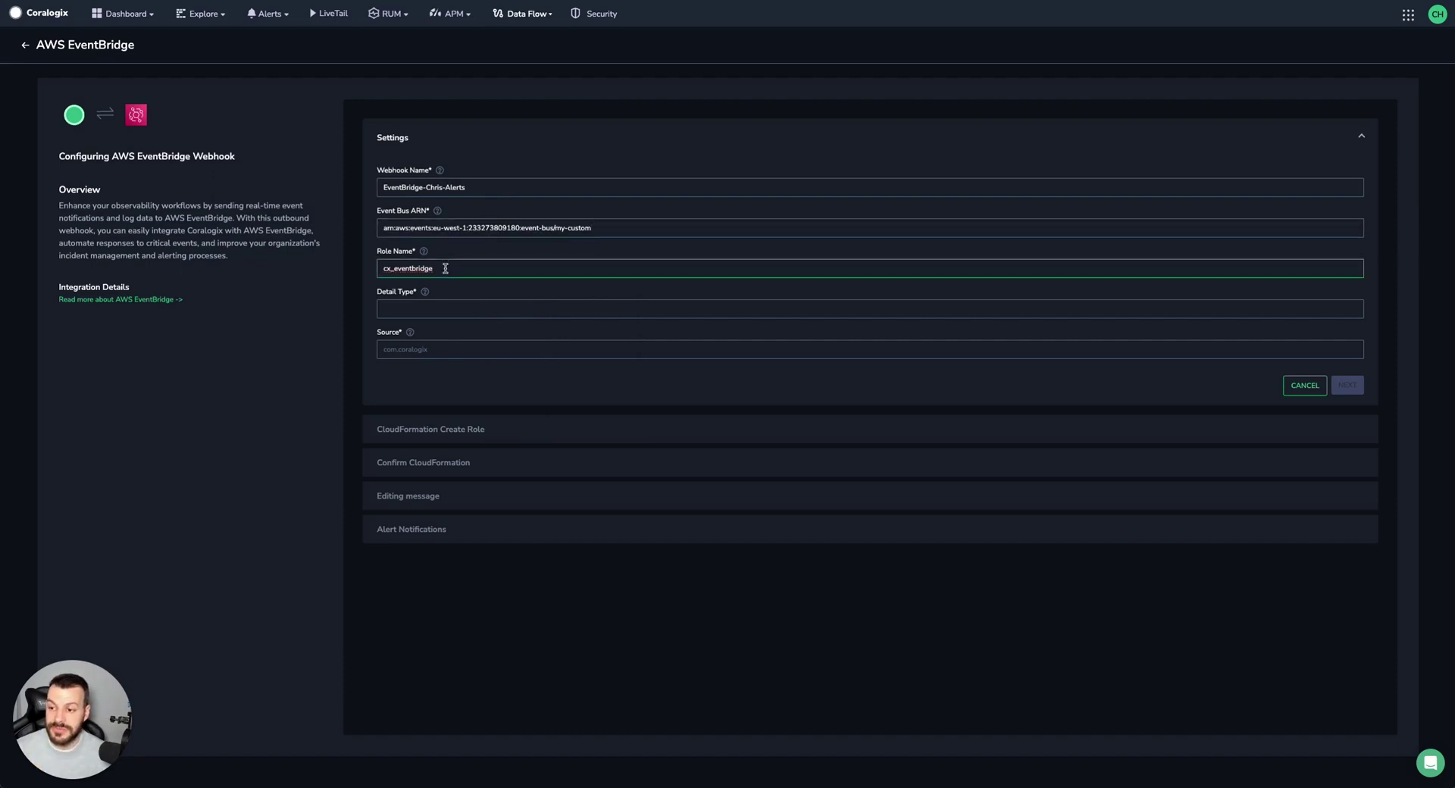
click(468, 310)
mouse_move(426, 296)
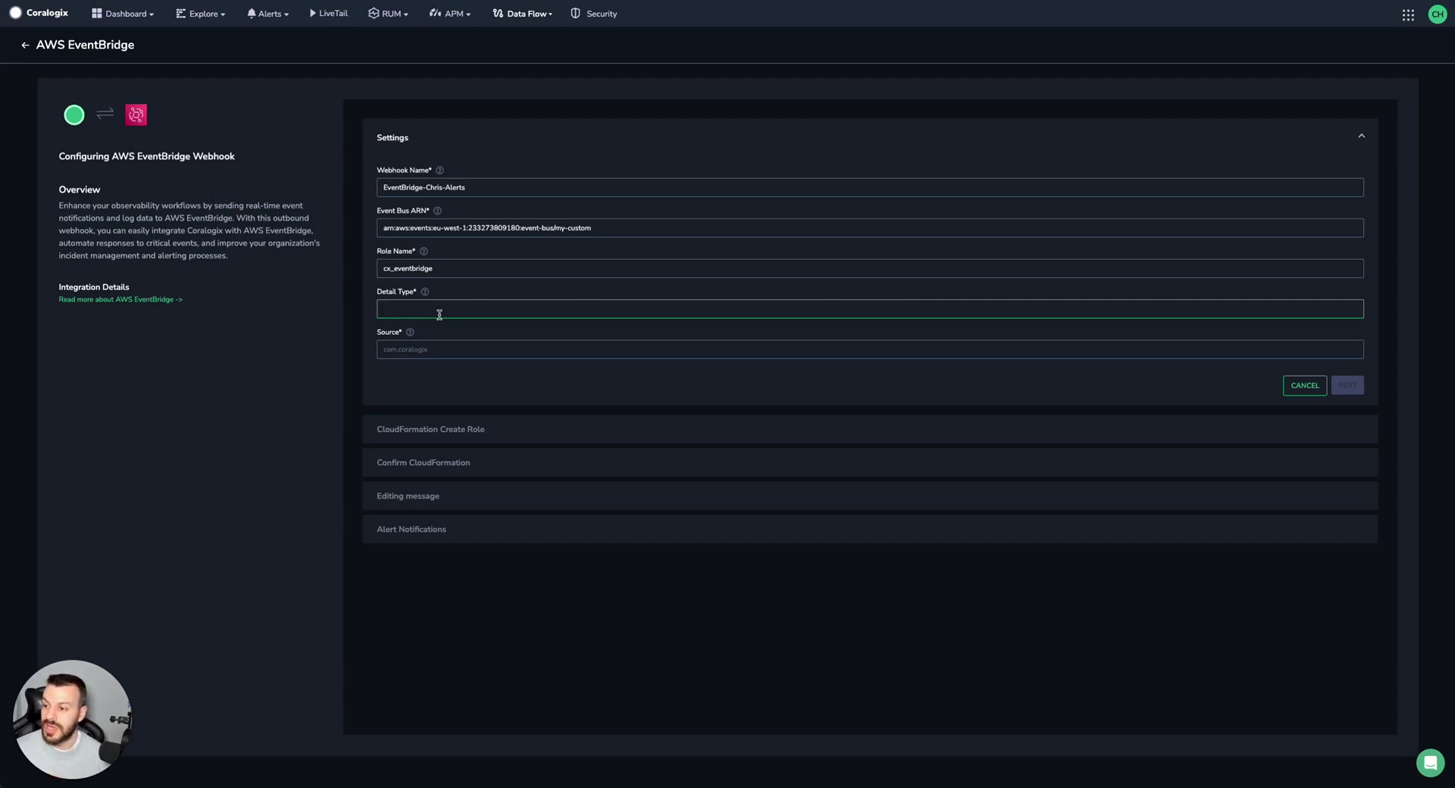
text(a)
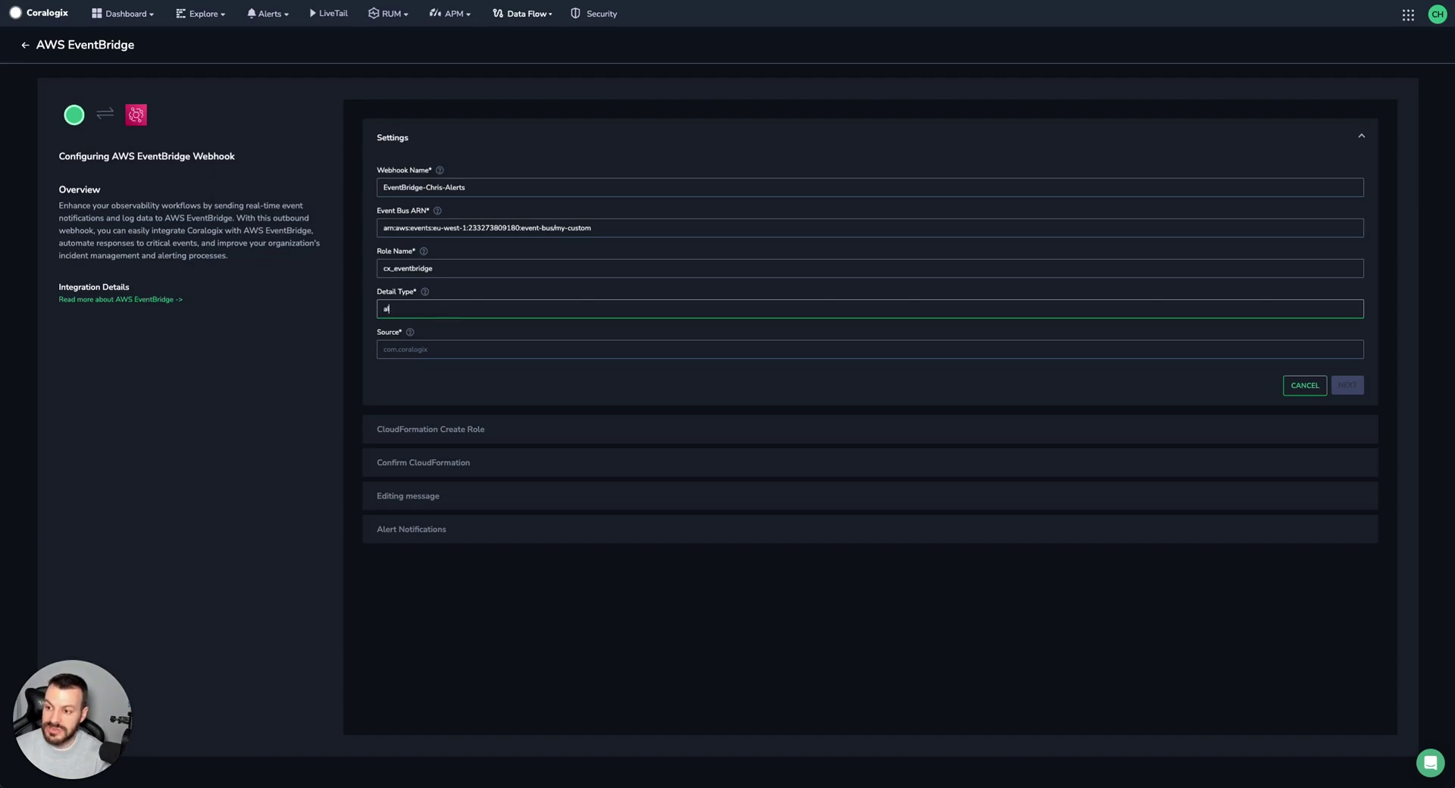
text(lert)
Step: Set the webhook's source to com.coralogix and proceed to the CloudFormation role creation stage
click(469, 349)
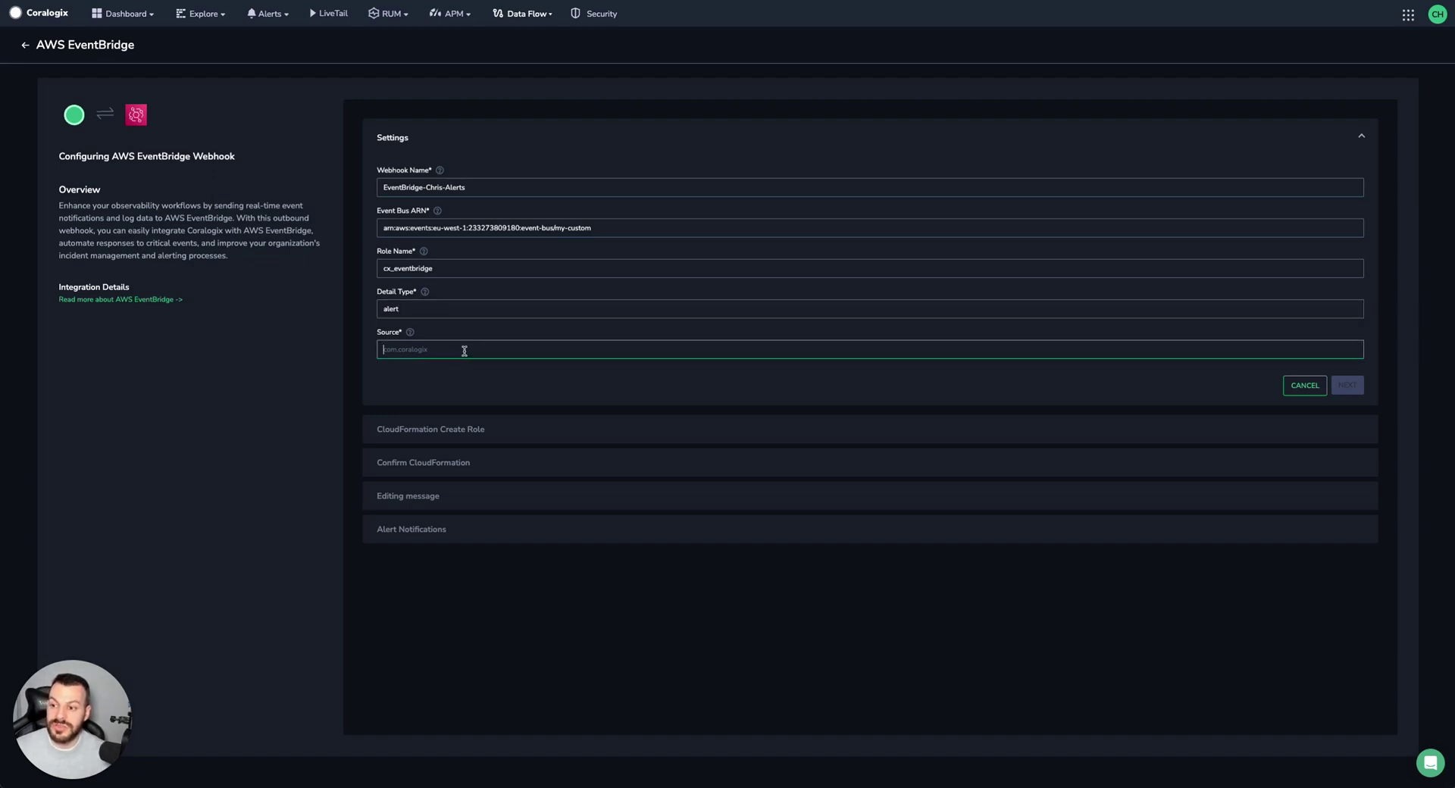
mouse_move(411, 332)
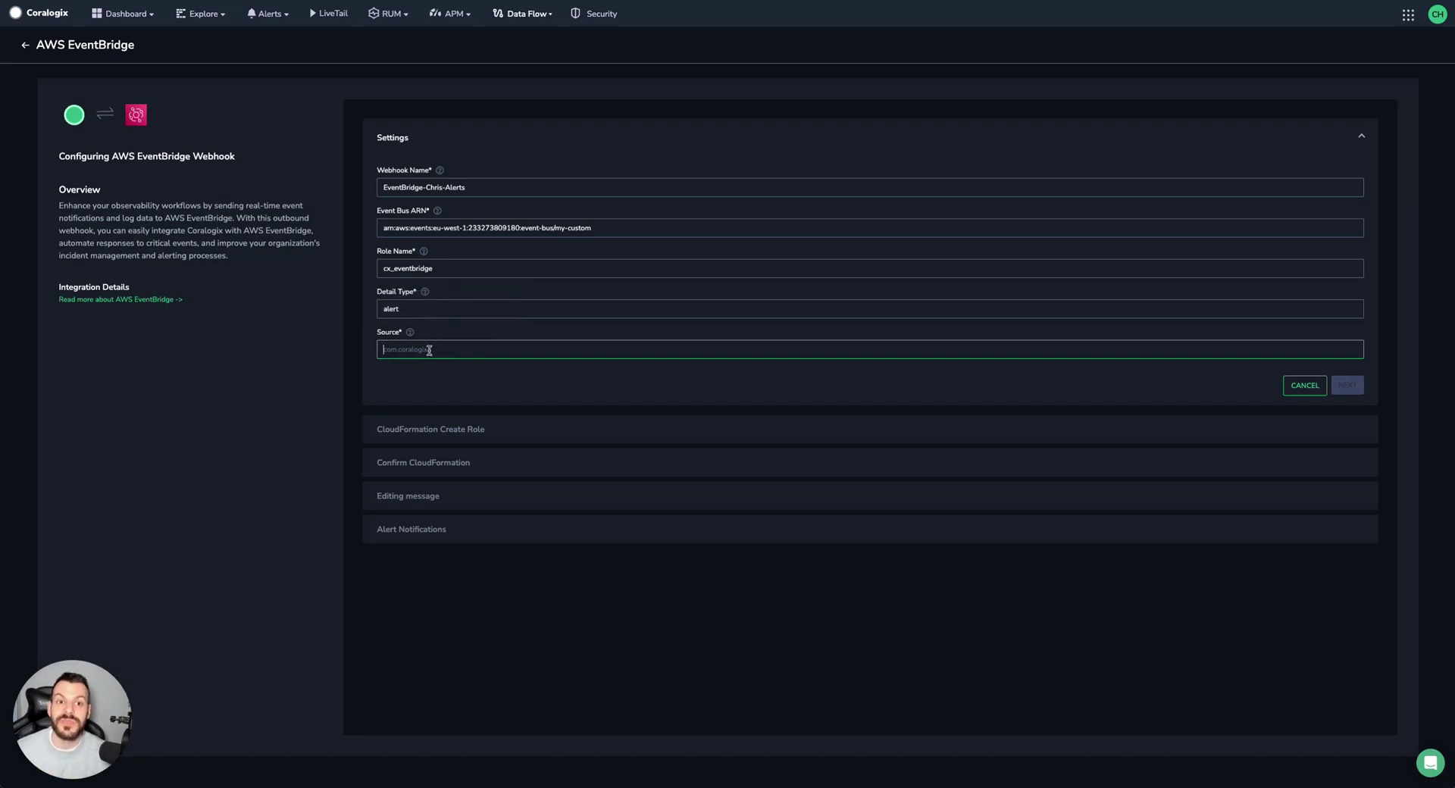
text(com.)
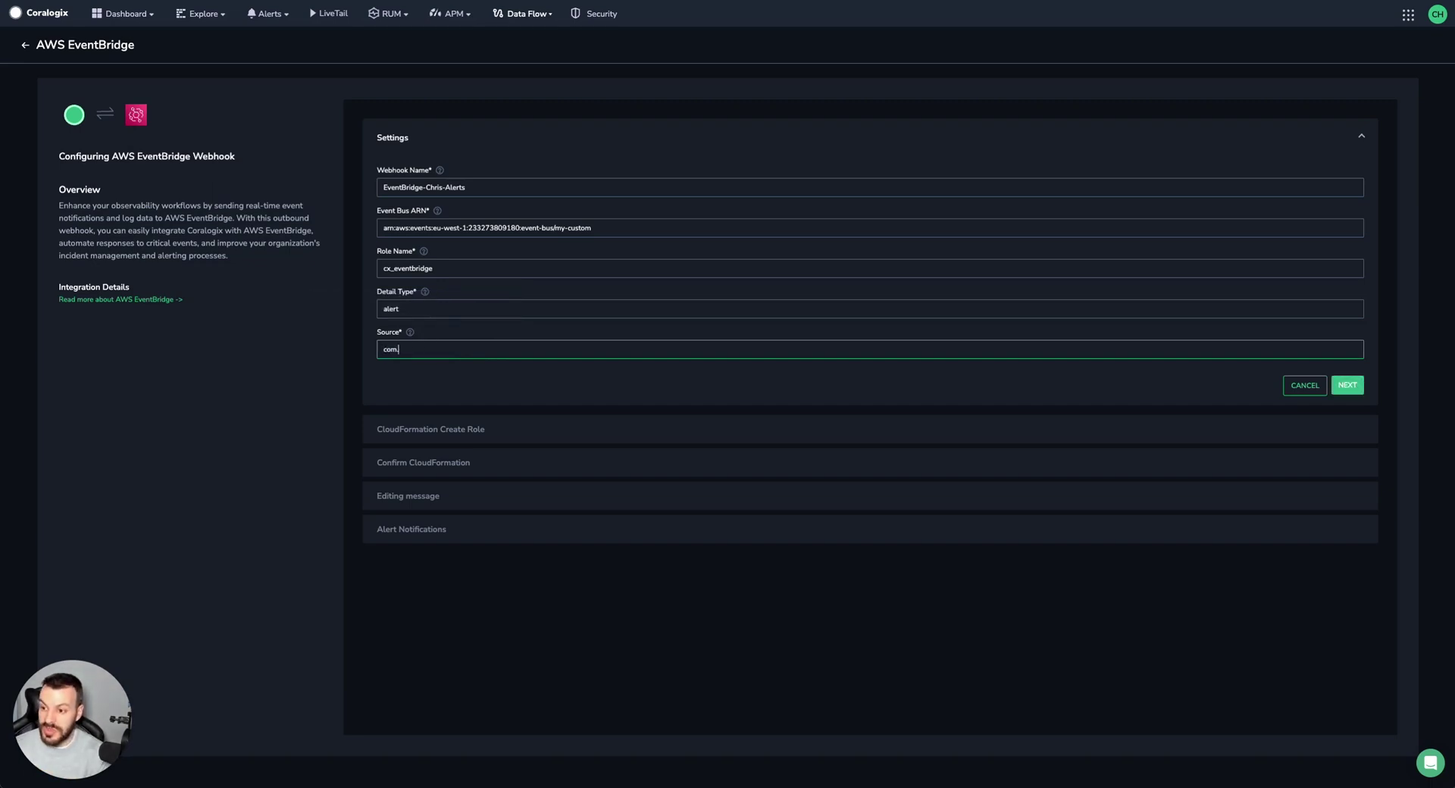
text(coralogix)
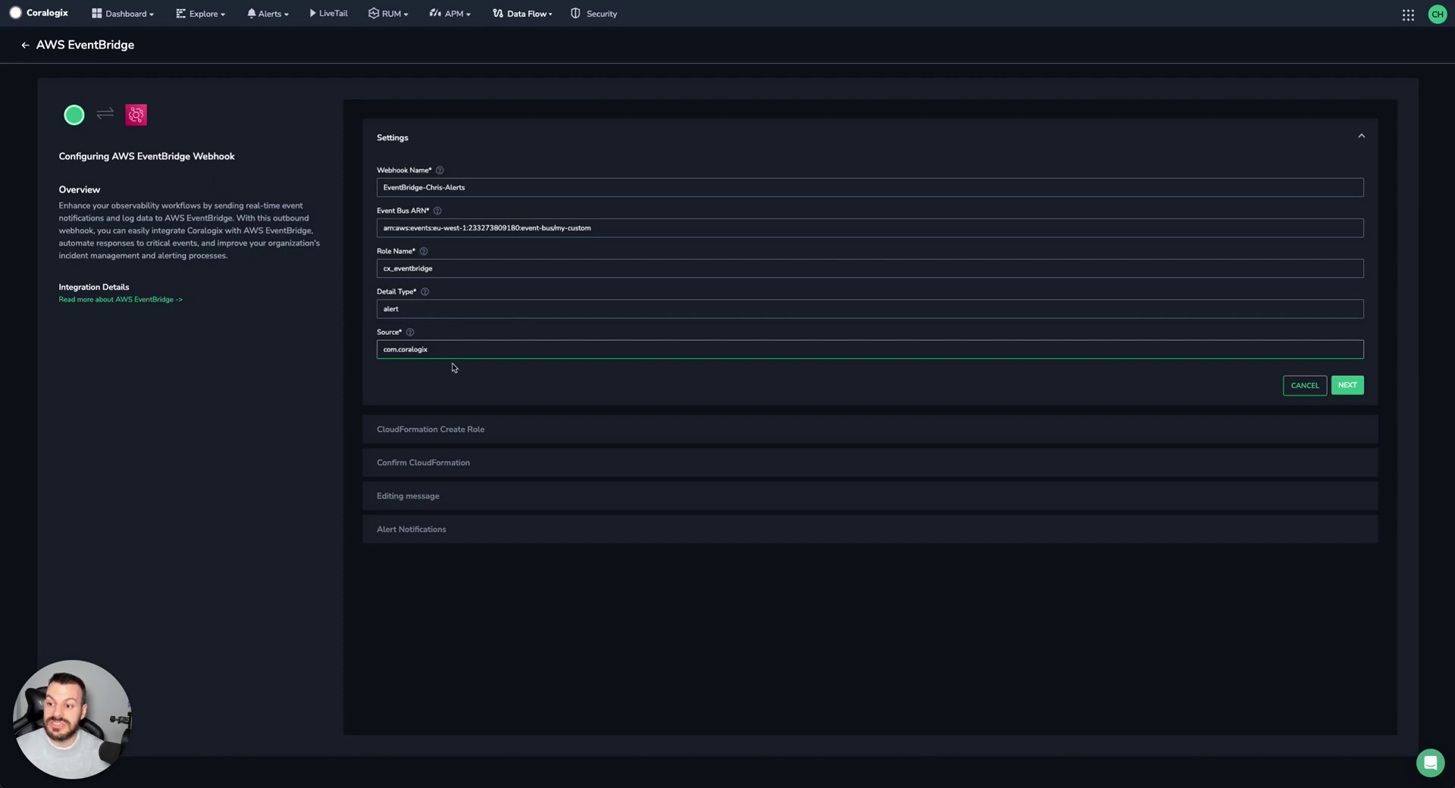
click(452, 364)
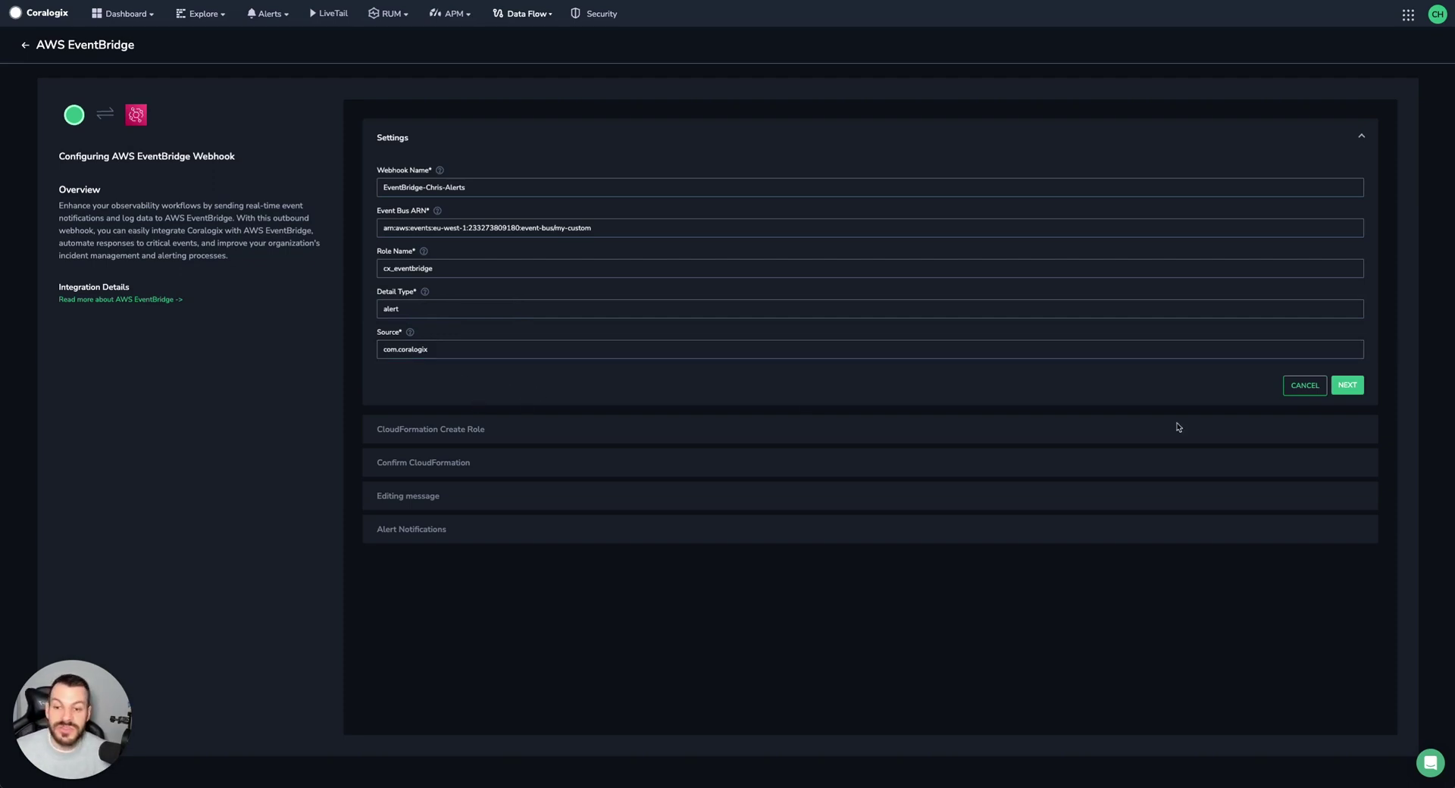
click(1346, 386)
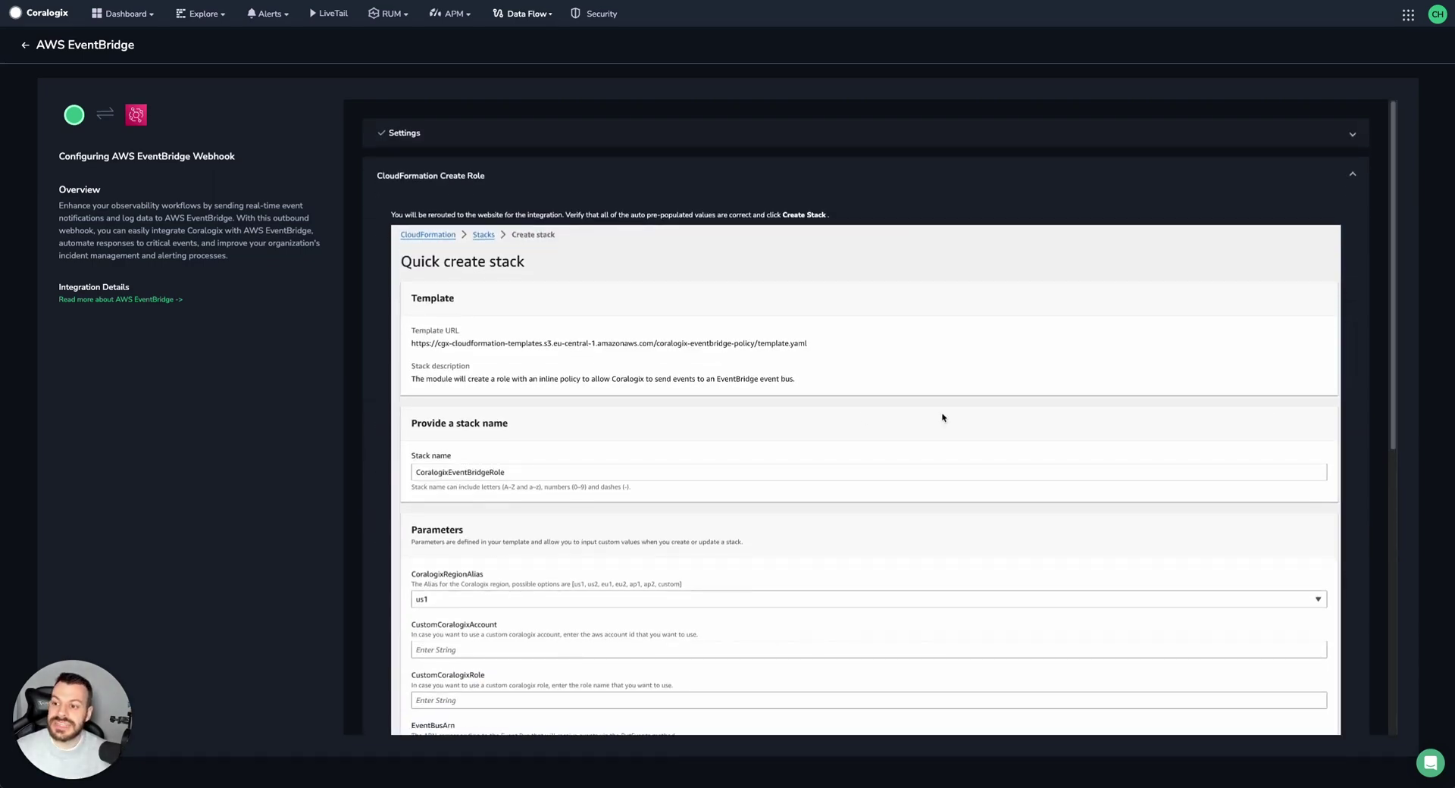
Step: Look through the example stack configuration and continue to the Quick create stack page in AWS CloudFormation
scroll(943, 417, down, 8)
scroll(876, 425, down, 1)
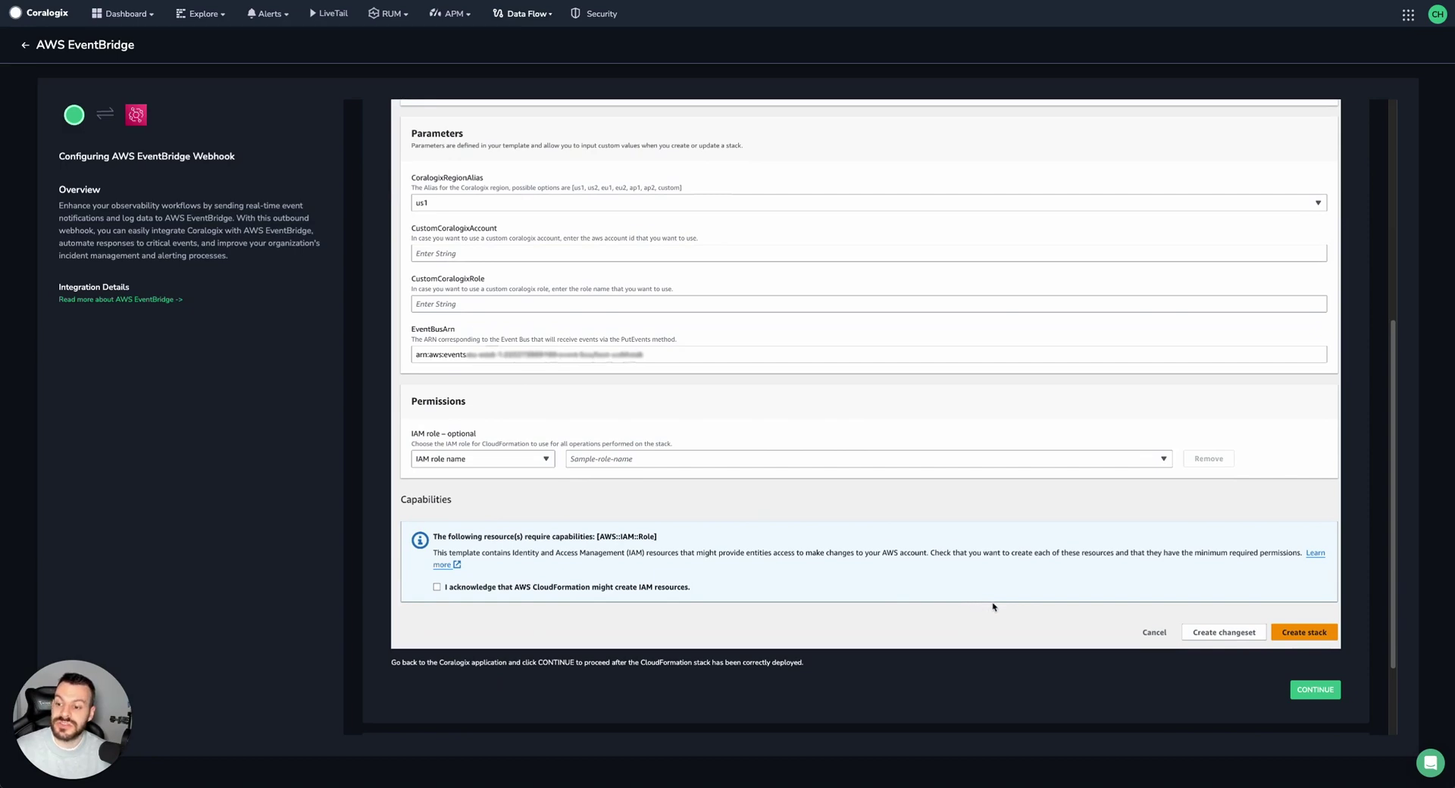
scroll(1247, 700, up, 5)
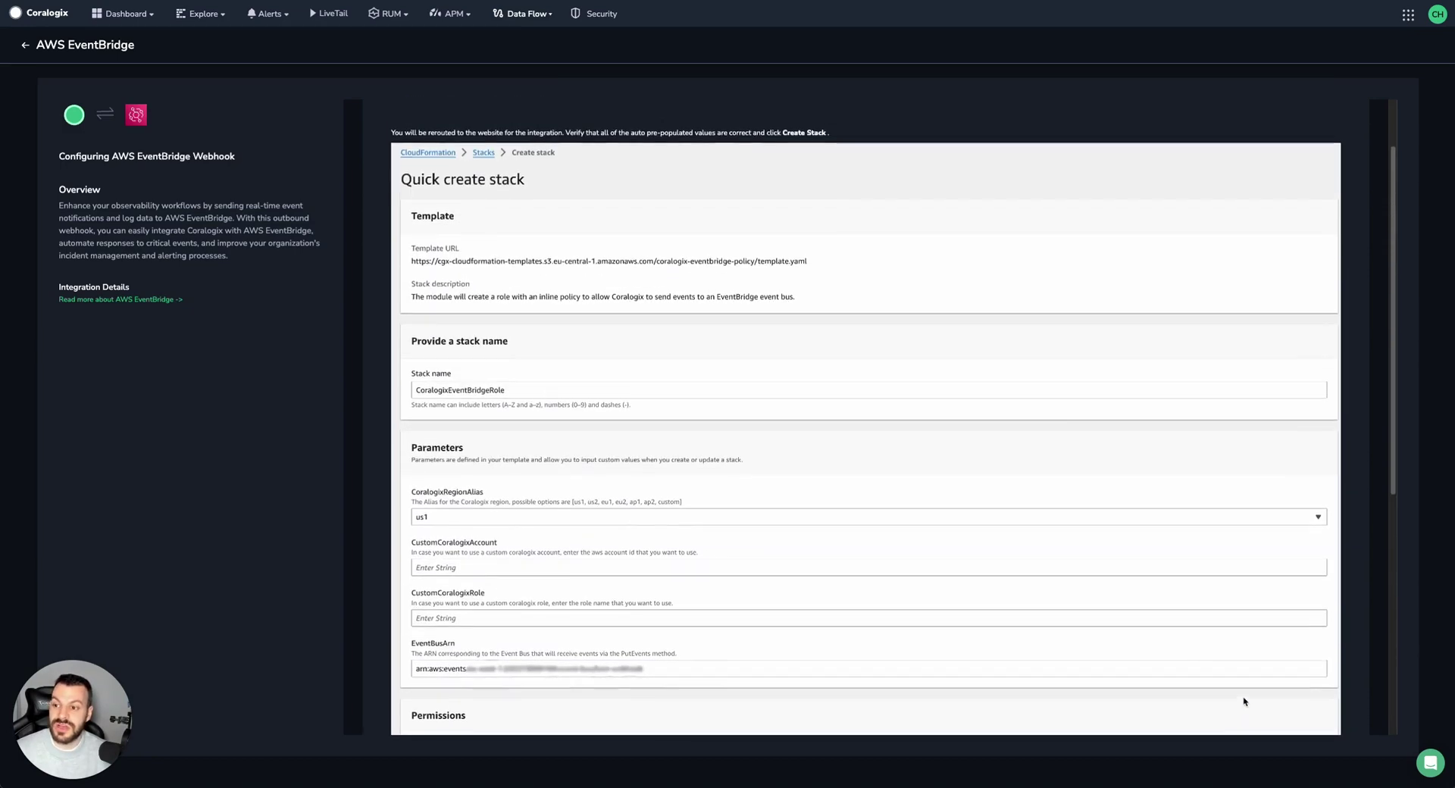
scroll(1098, 579, down, 2)
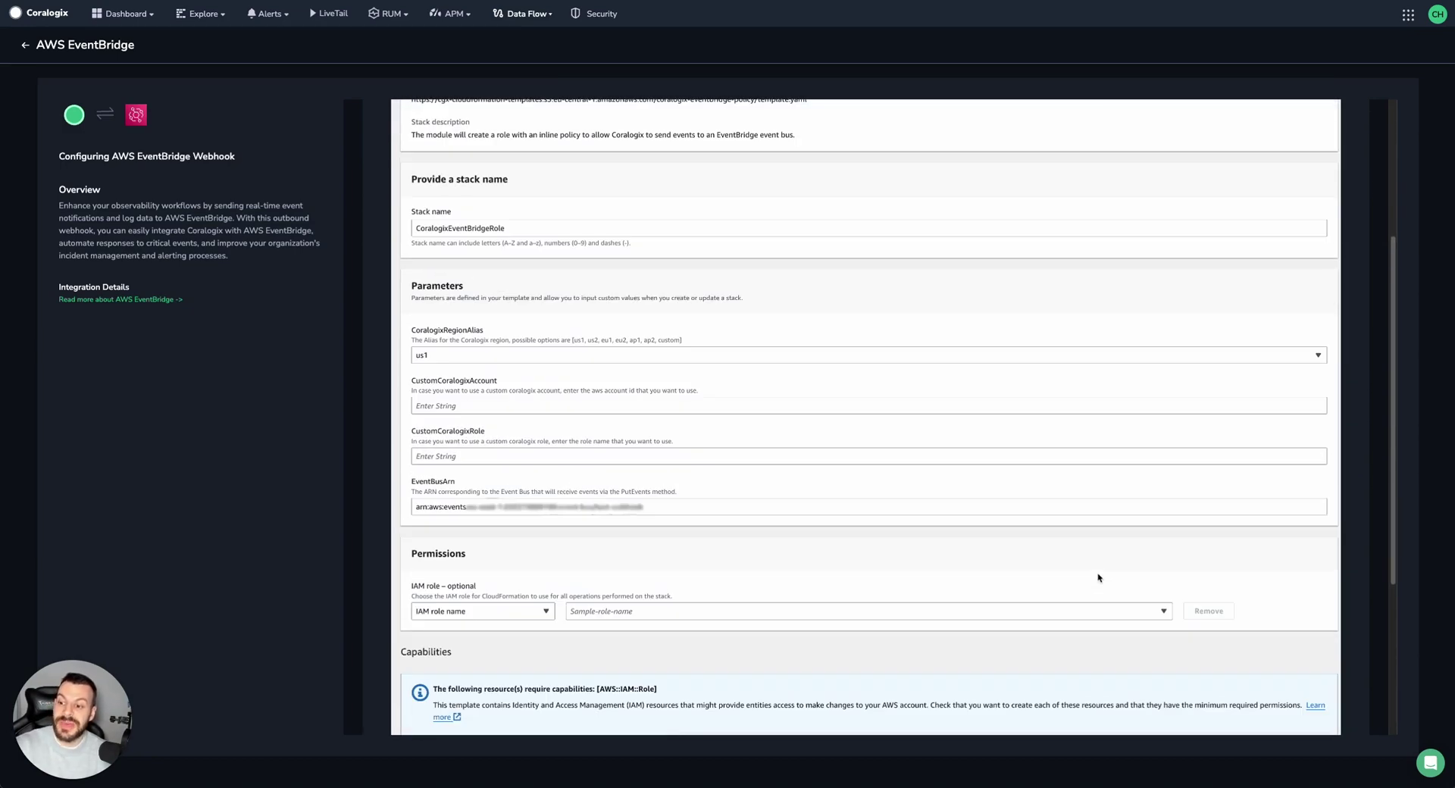
scroll(1099, 579, down, 2)
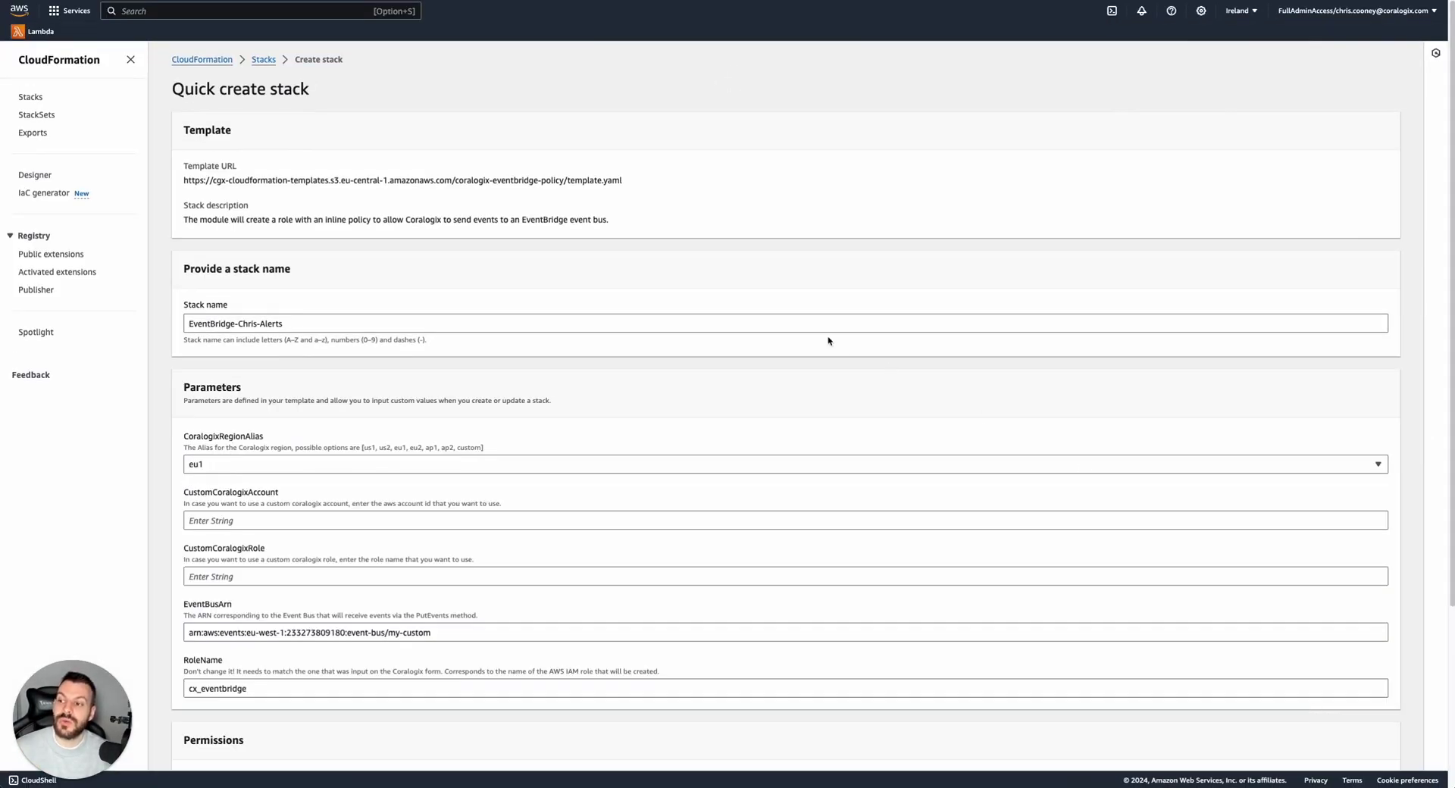
Step: Review the prefilled template, stack name, region alias, event bus ARN, role name and permissions of the CloudFormation stack
scroll(812, 338, down, 2)
scroll(812, 338, up, 2)
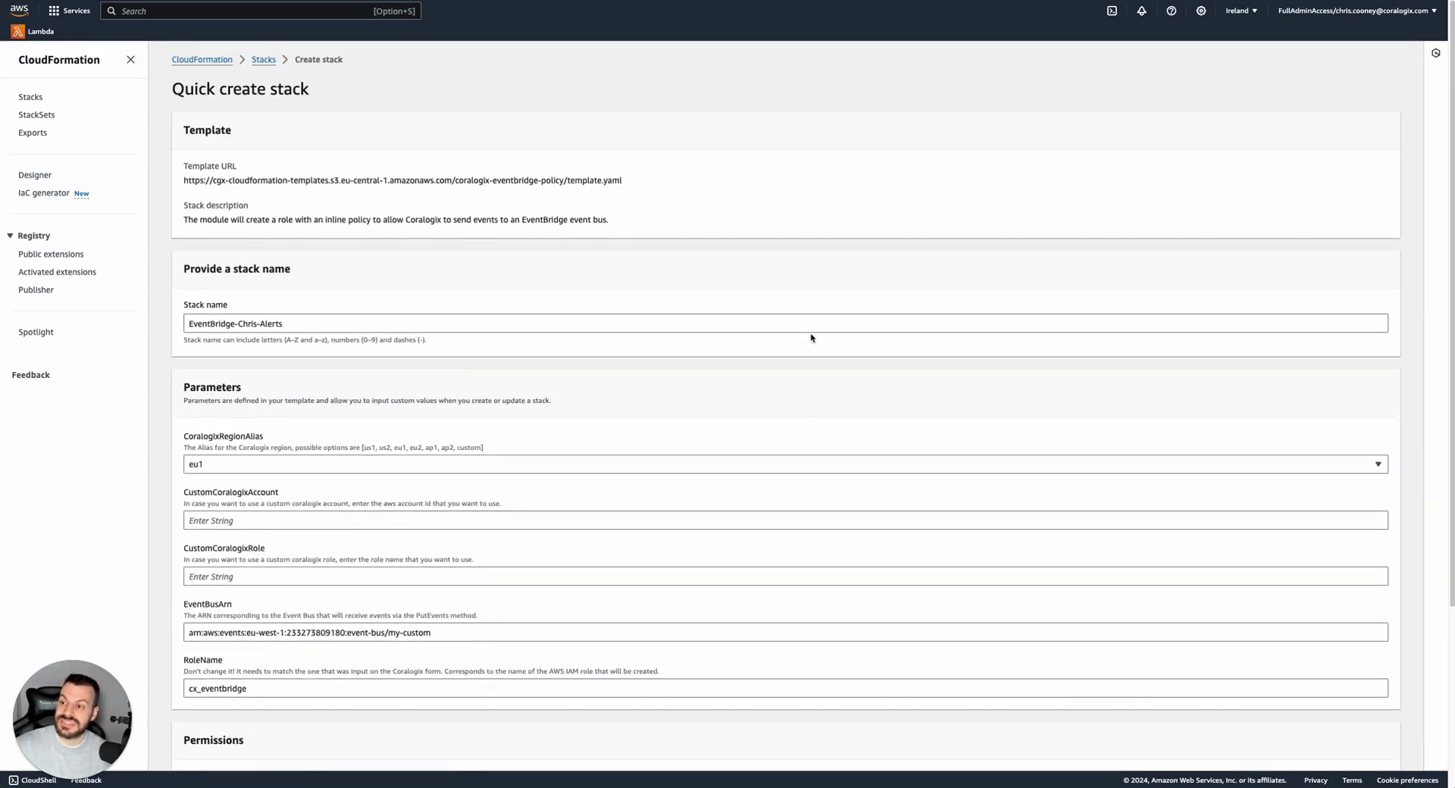
scroll(812, 350, down, 1)
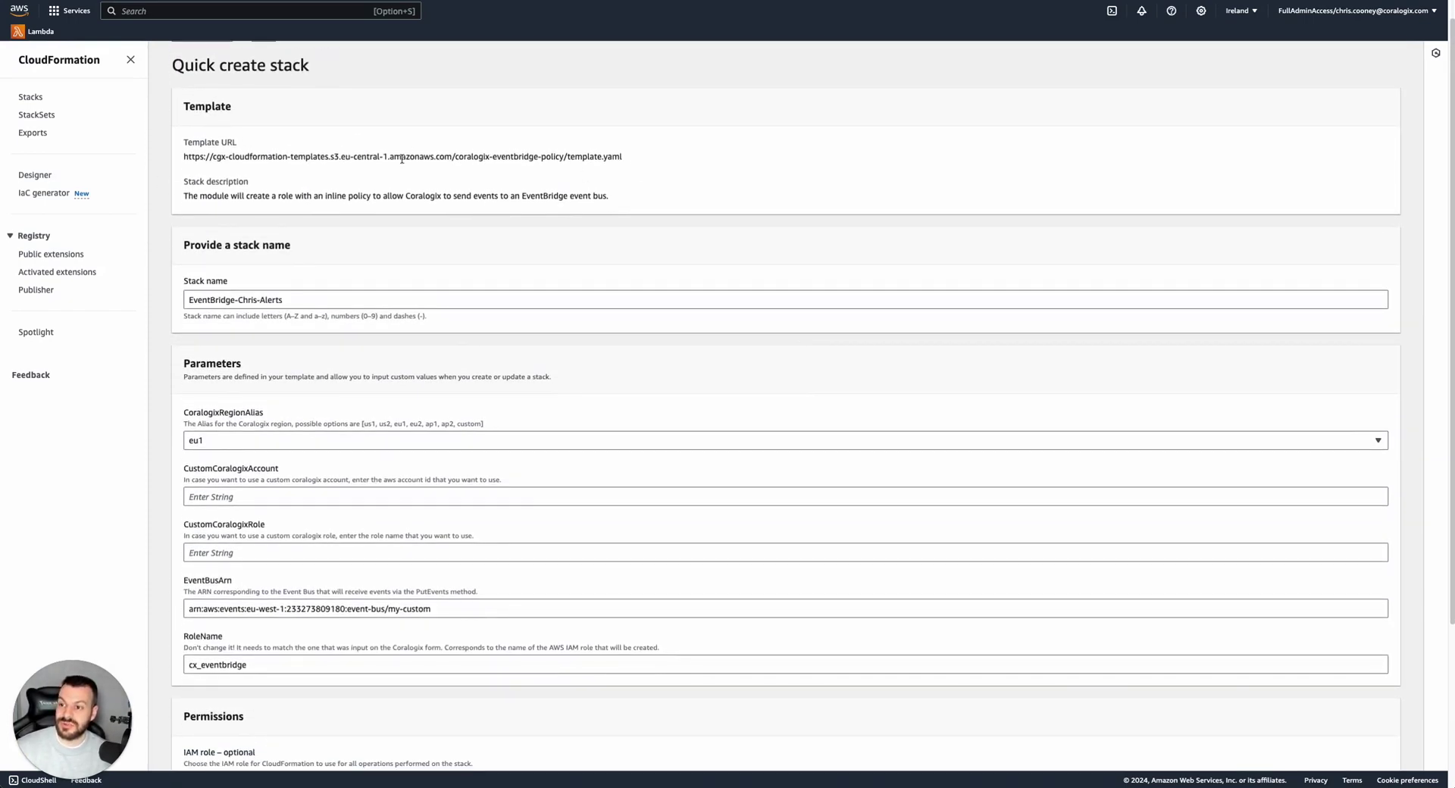
scroll(539, 315, down, 3)
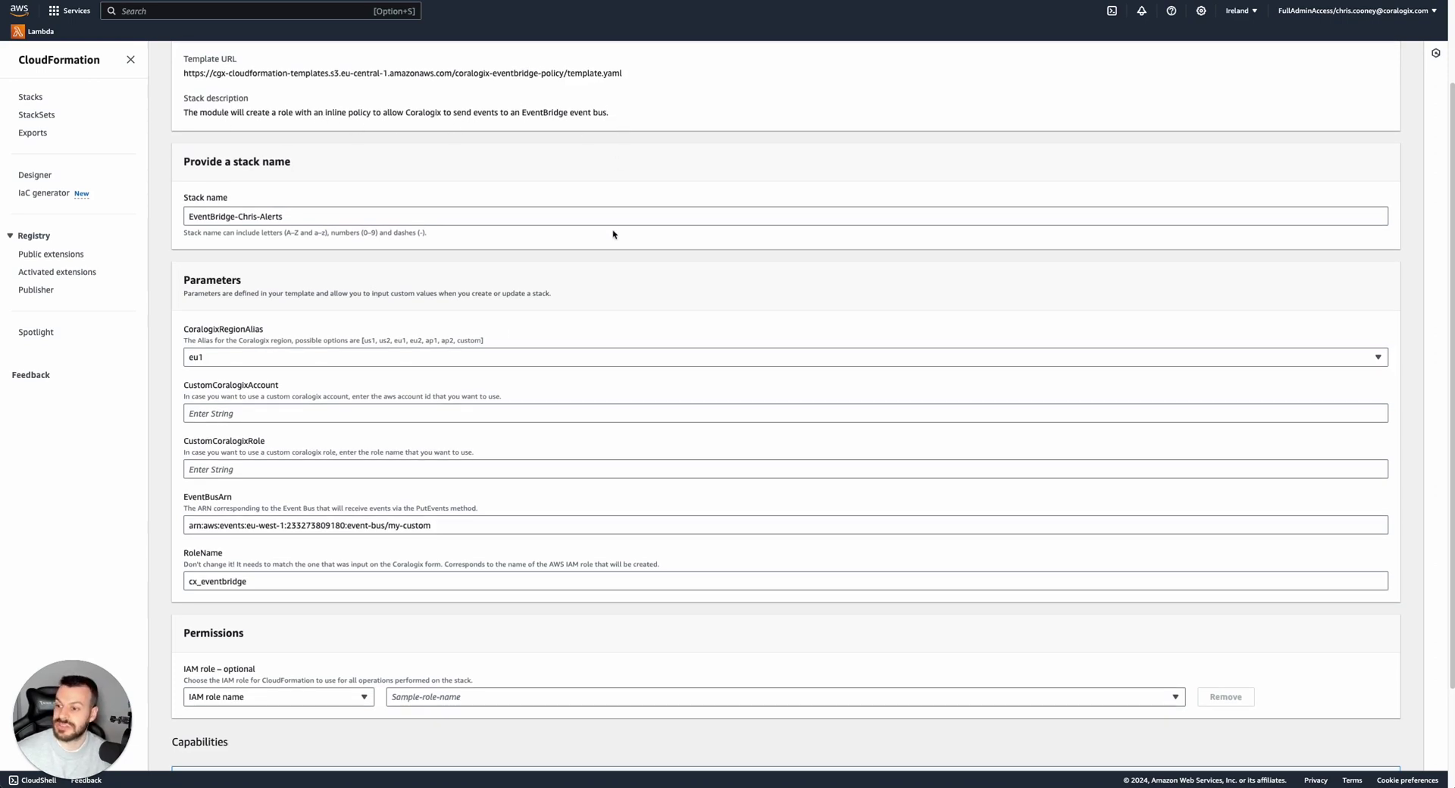
scroll(618, 230, down, 1)
scroll(180, 201, down, 1)
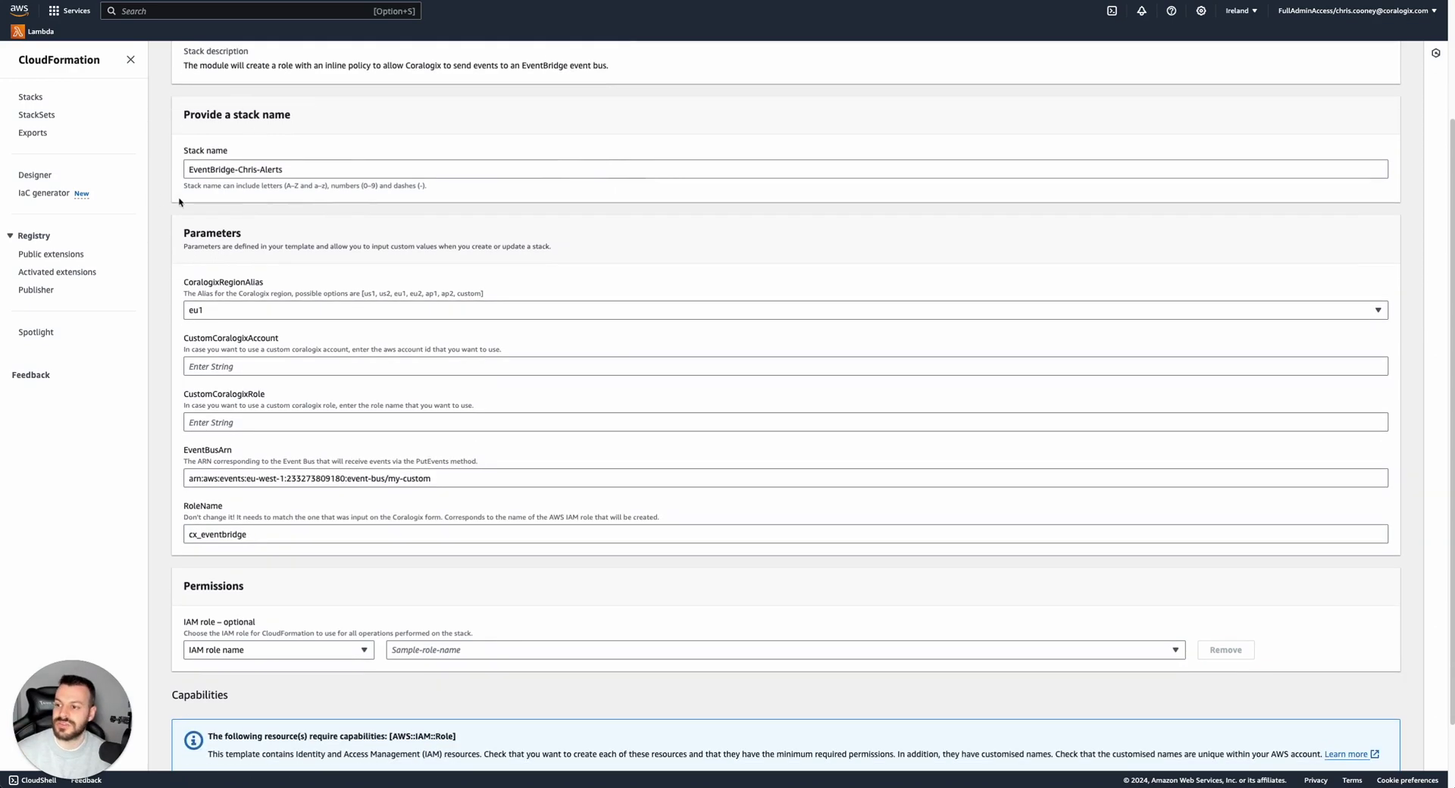
scroll(258, 212, down, 2)
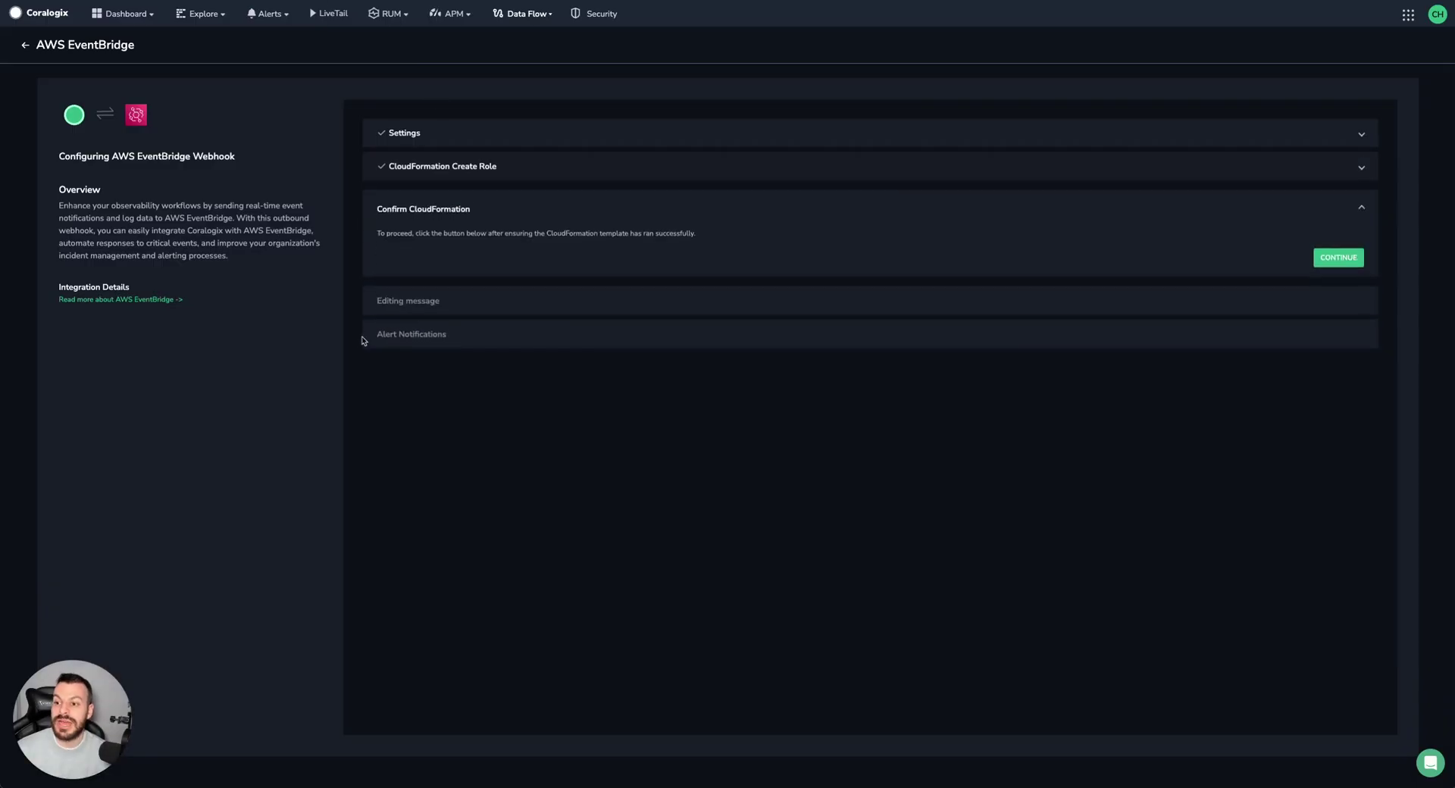
Step: Reopen the completed Settings section of the EventBridge webhook in Coralogix to review its values
click(444, 171)
click(439, 136)
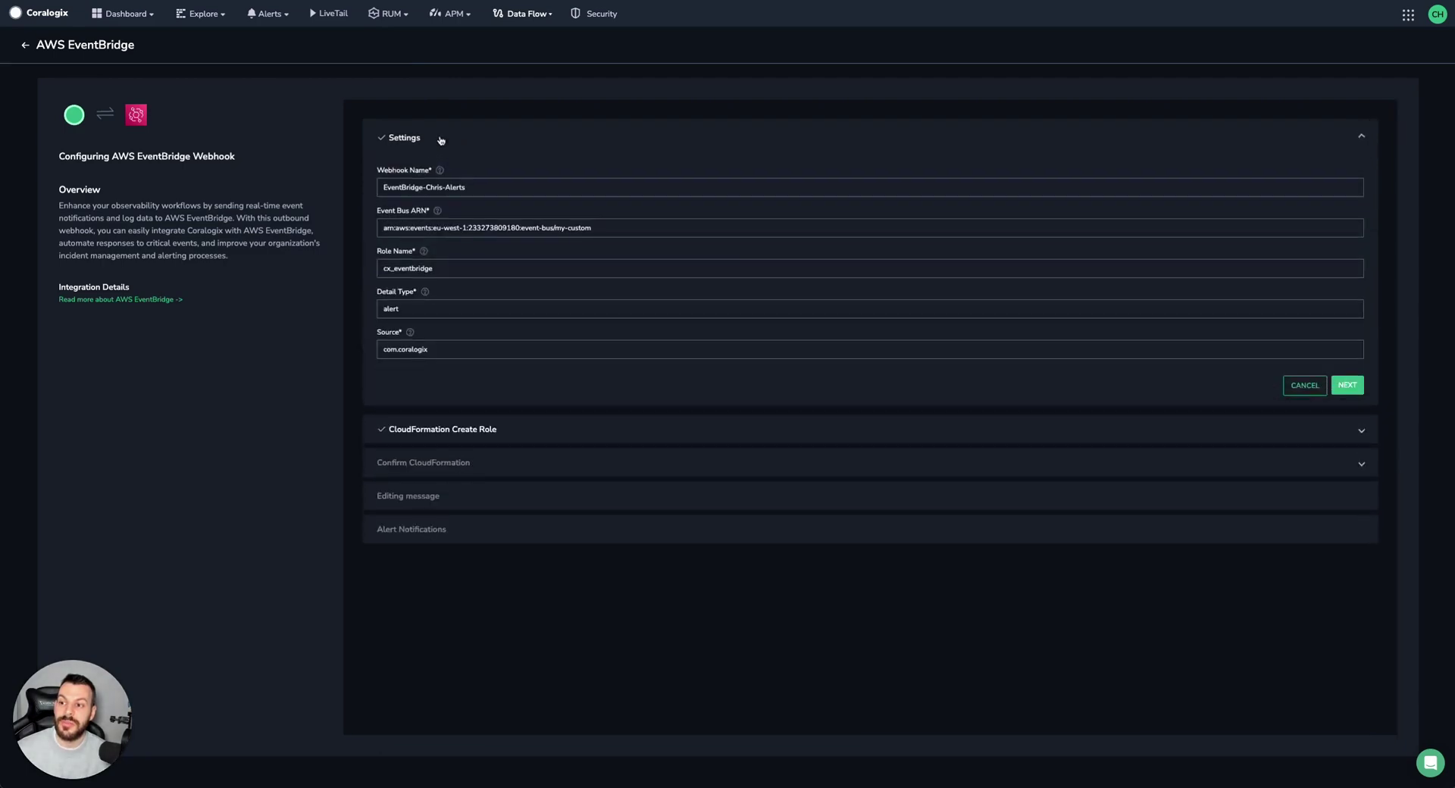
Step: In AWS CloudFormation, acknowledge that IAM resources with customised names might be created and create the EventBridge webhook's stack
click(440, 139)
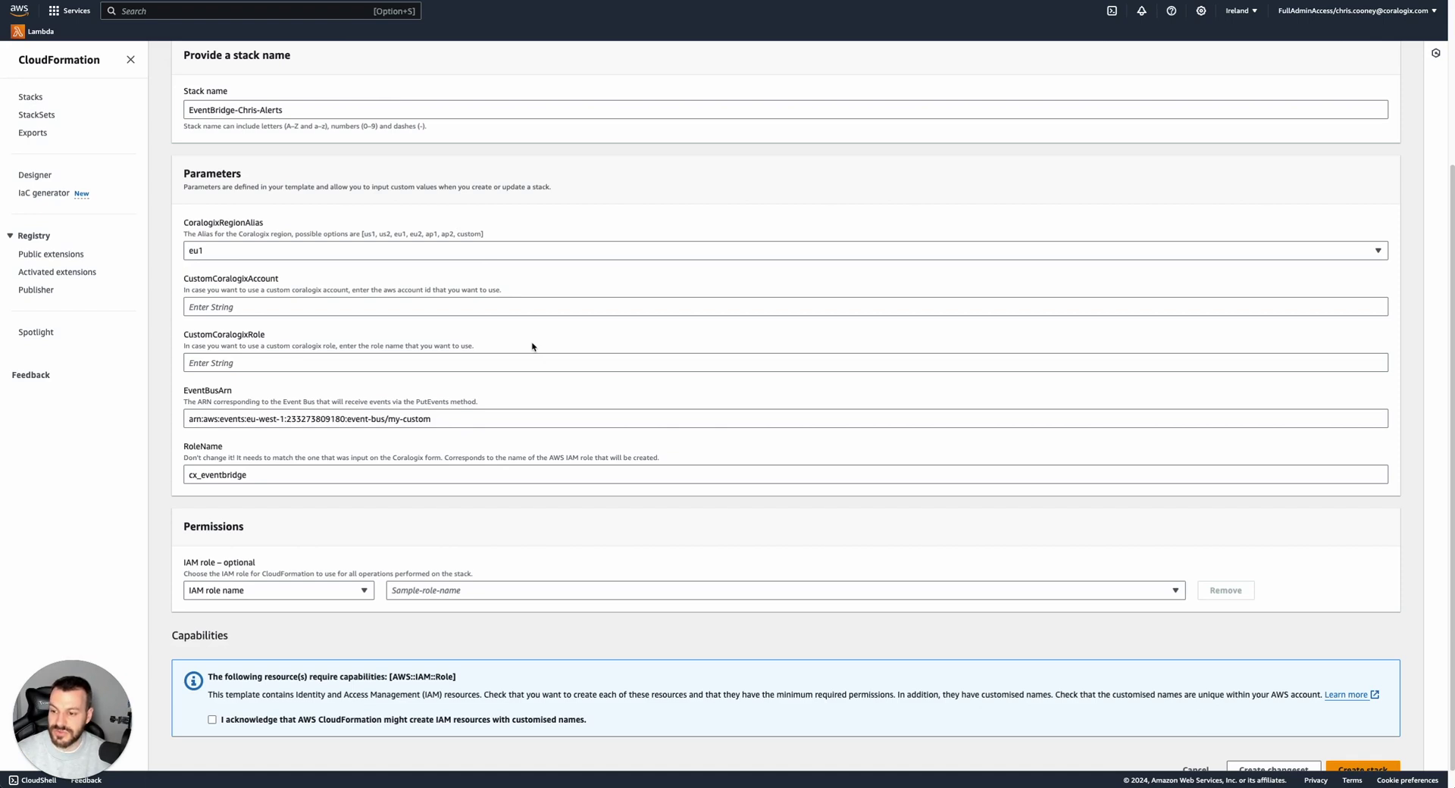
scroll(532, 346, down, 1)
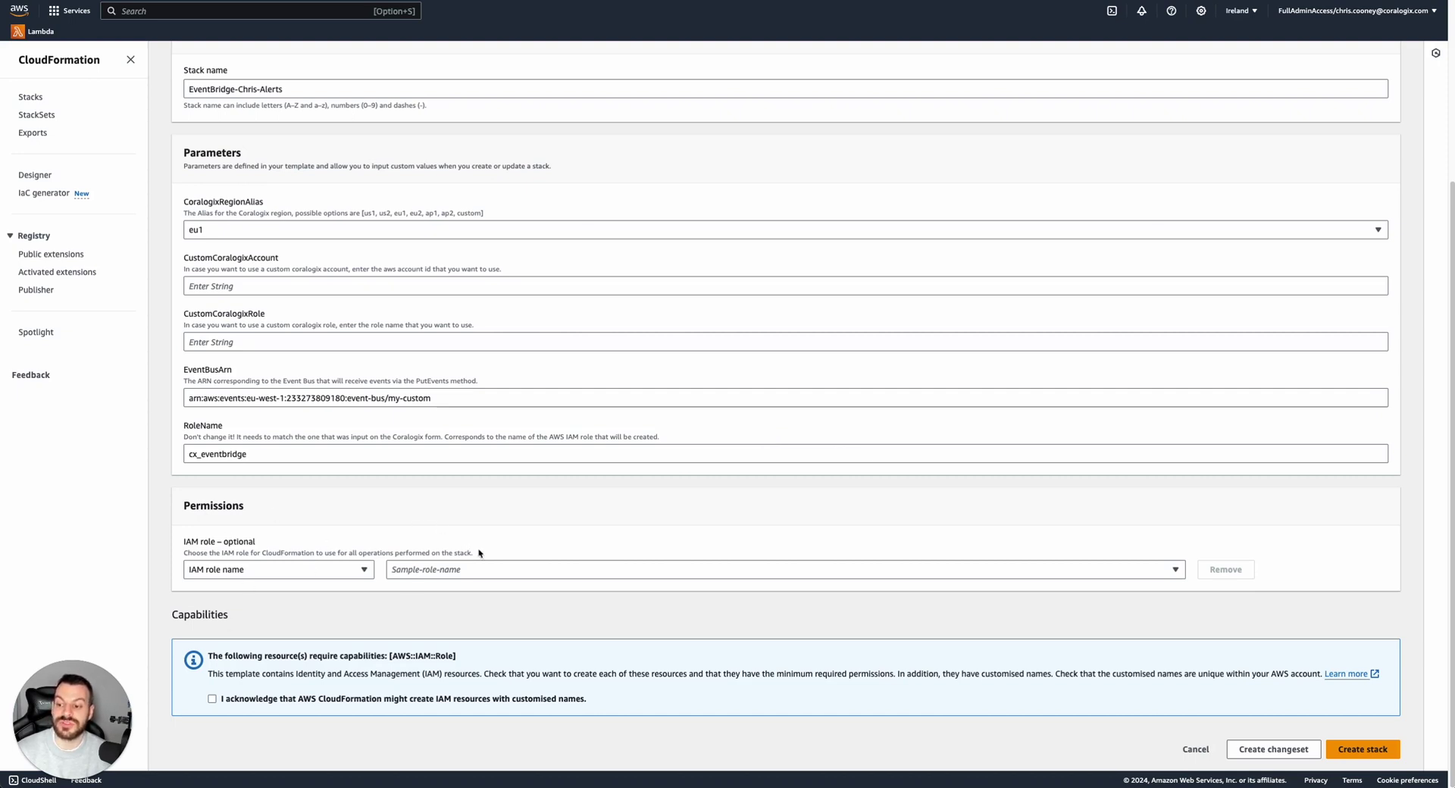
click(212, 698)
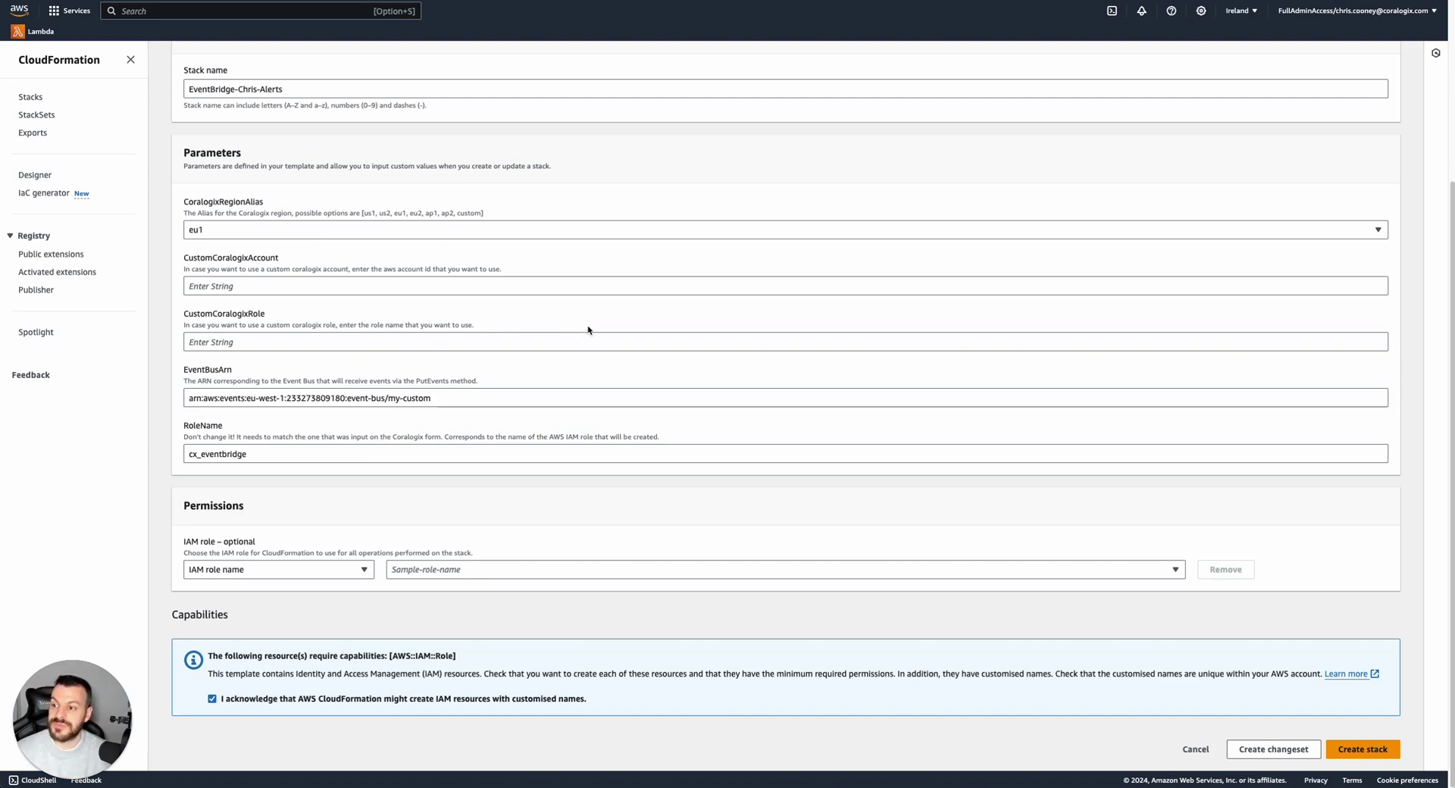
click(1364, 751)
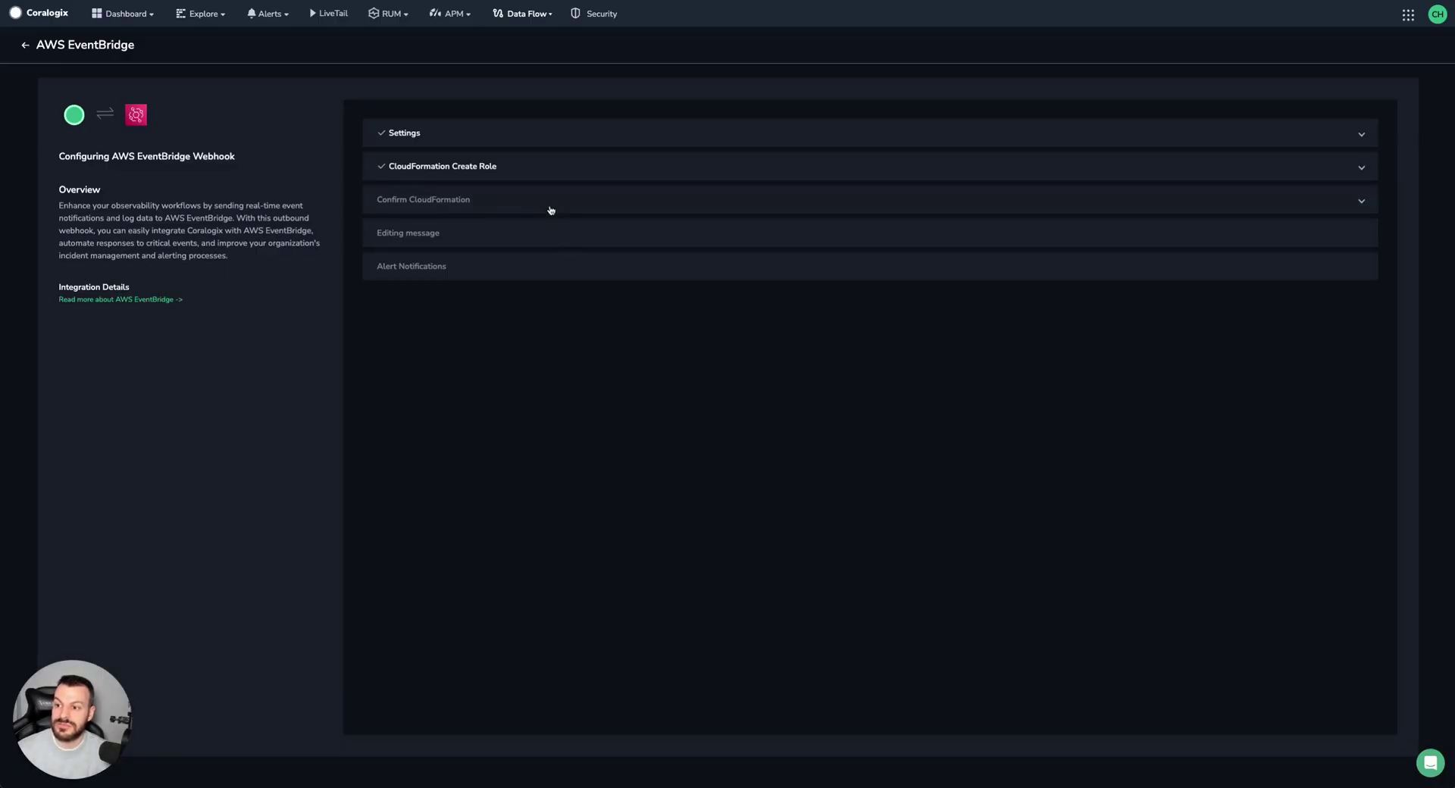
Step: Refresh the new stack's events to check on its creation, and complete the Confirm CloudFormation stage of the webhook in Coralogix
click(551, 206)
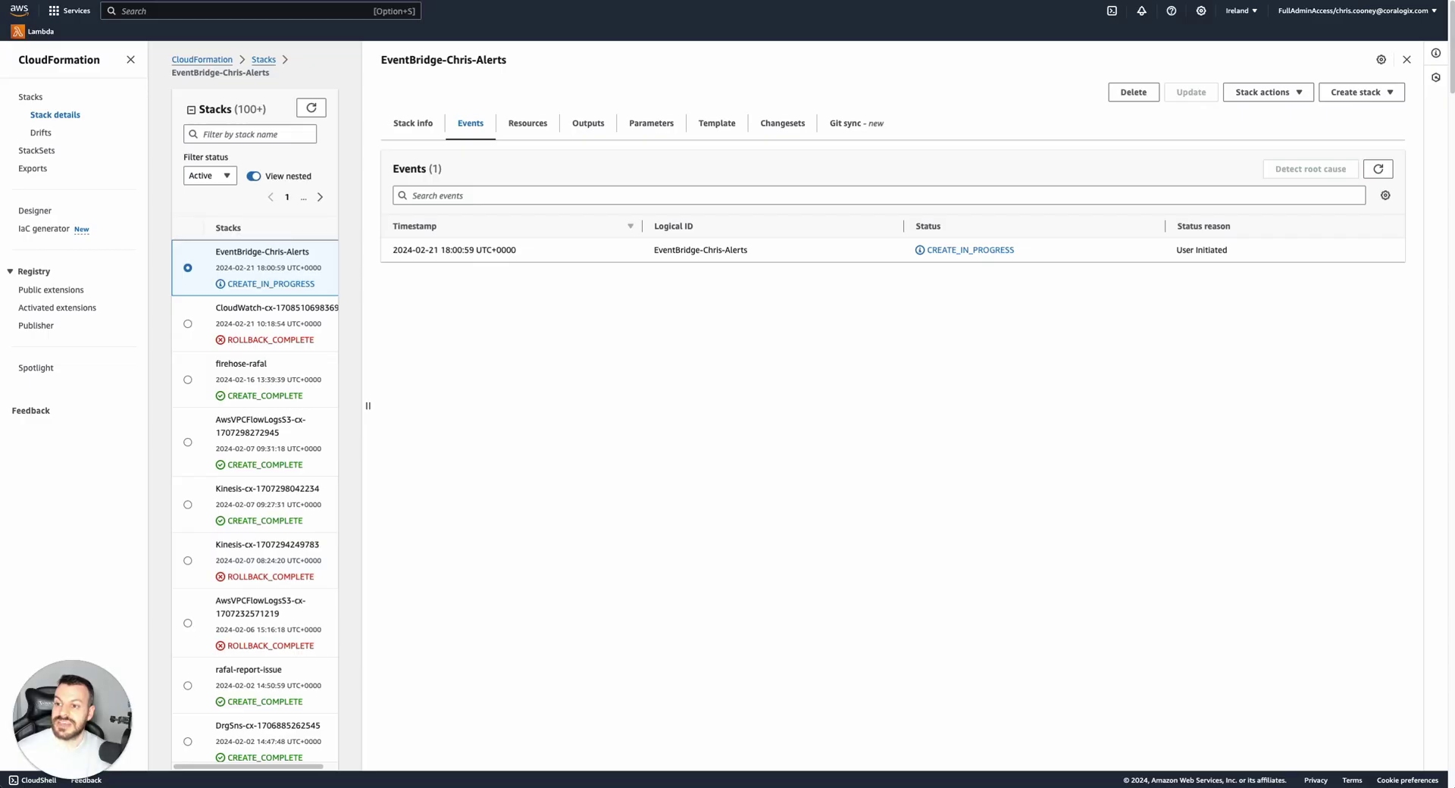
click(1379, 170)
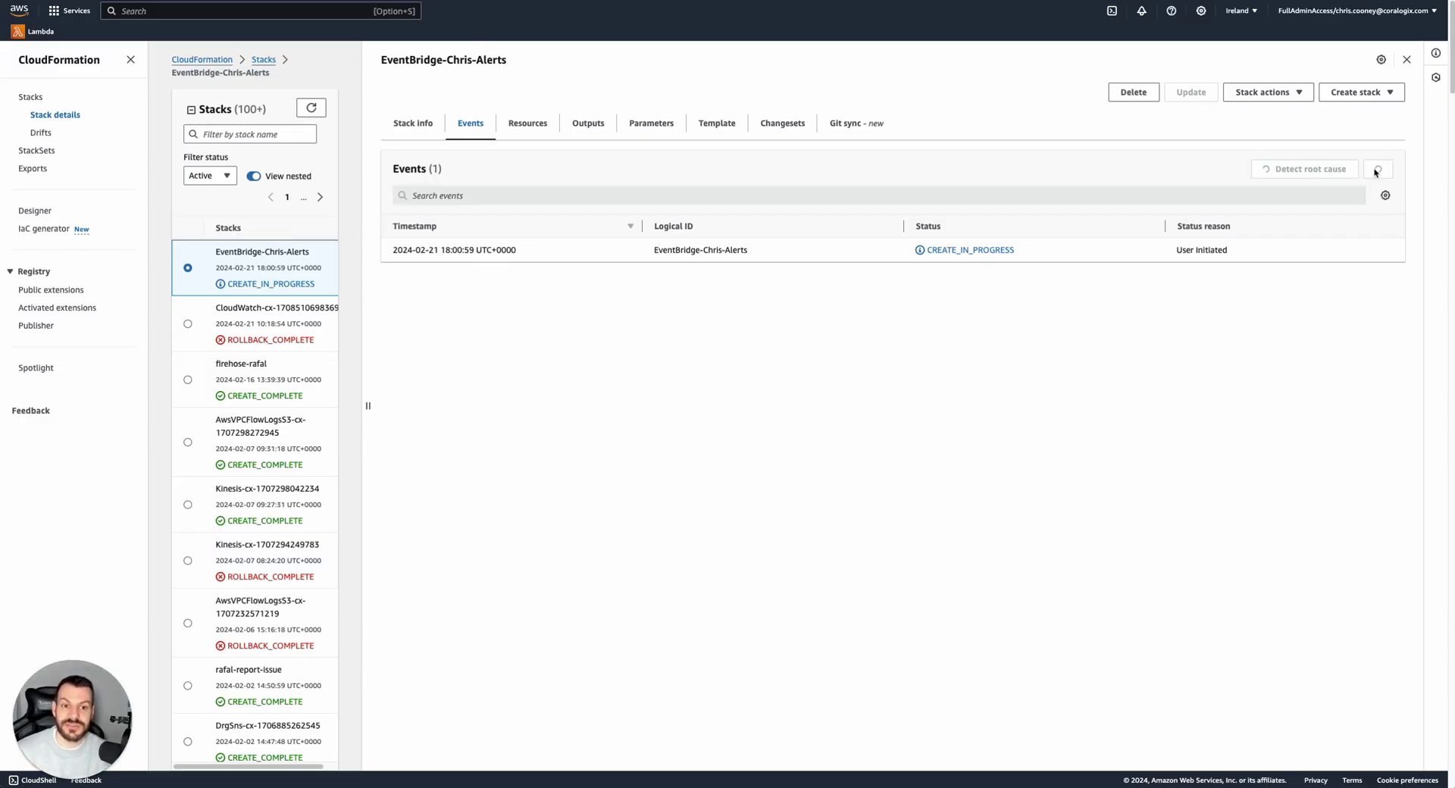
click(1379, 170)
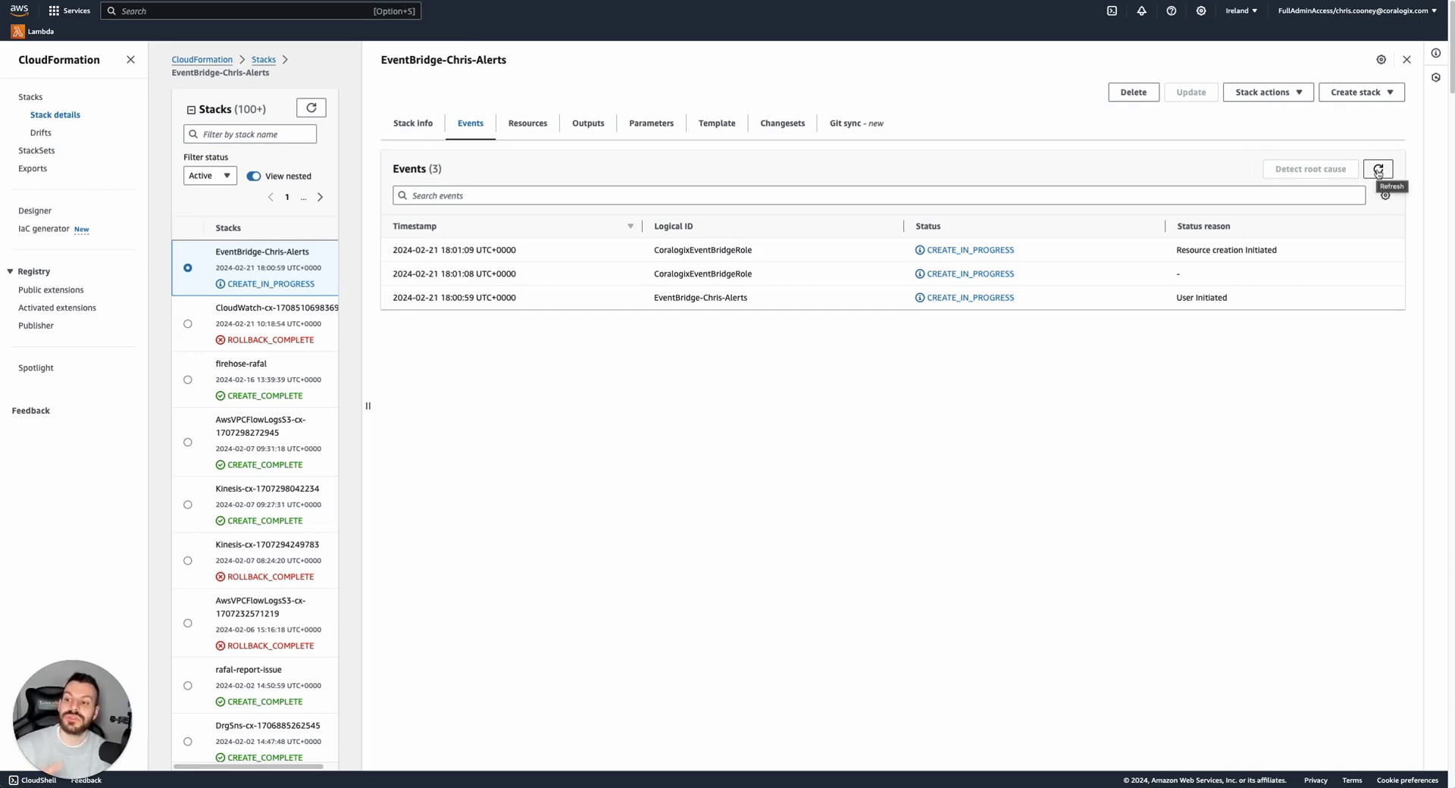
click(1376, 171)
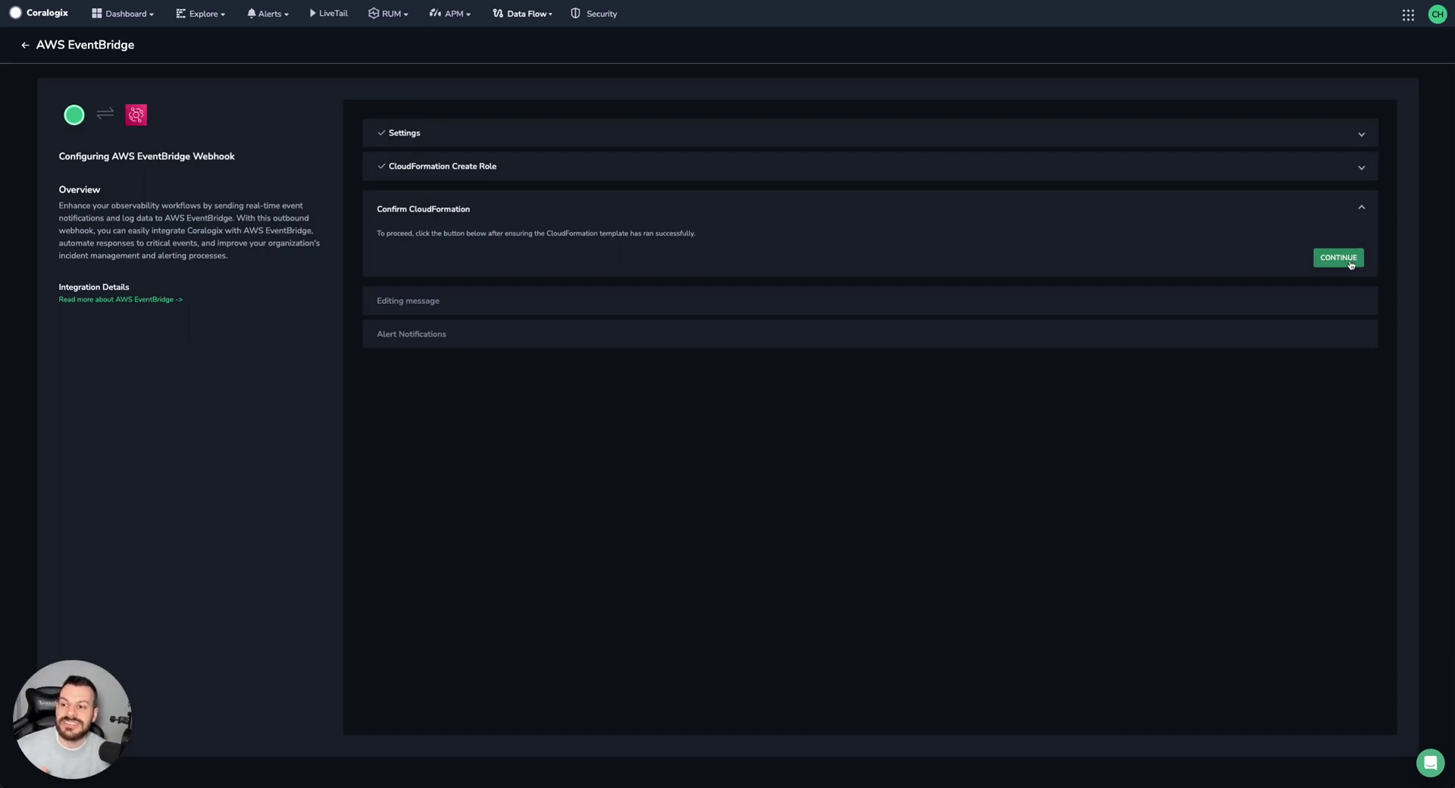
click(1339, 257)
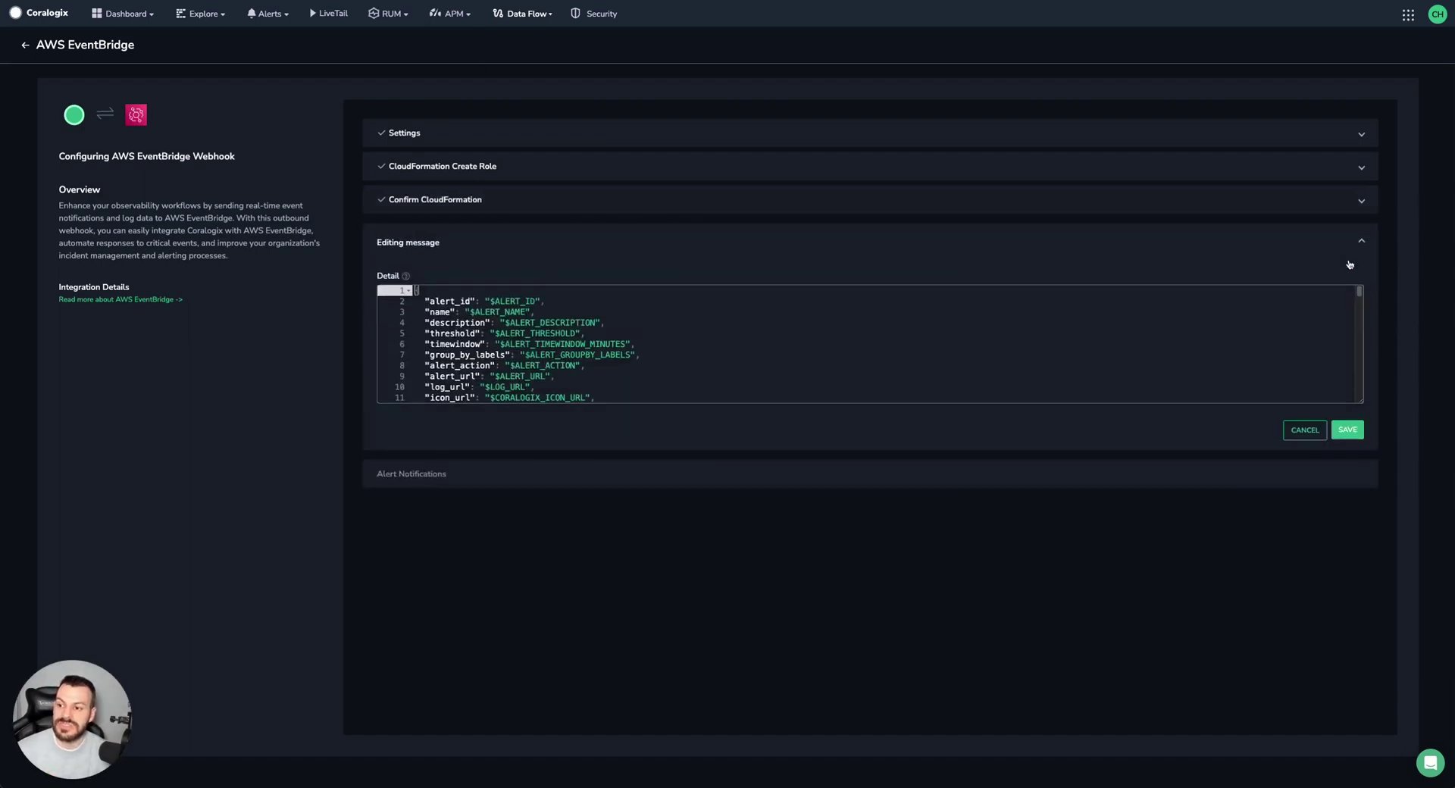
Step: Look through the alert fields in the webhook message's Detail JSON and save the message
scroll(609, 332, down, 5)
scroll(609, 332, up, 5)
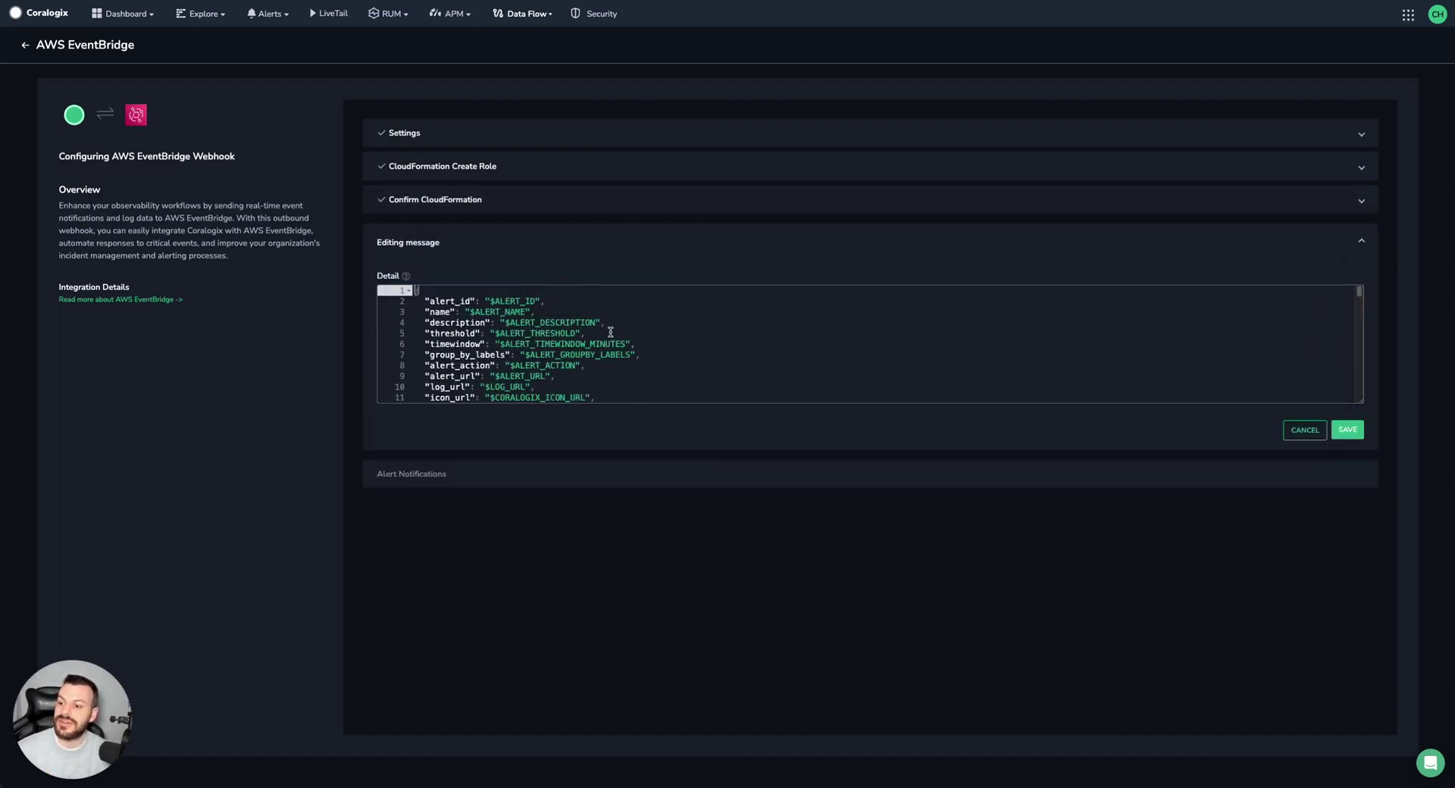
scroll(617, 334, down, 20)
scroll(622, 341, up, 20)
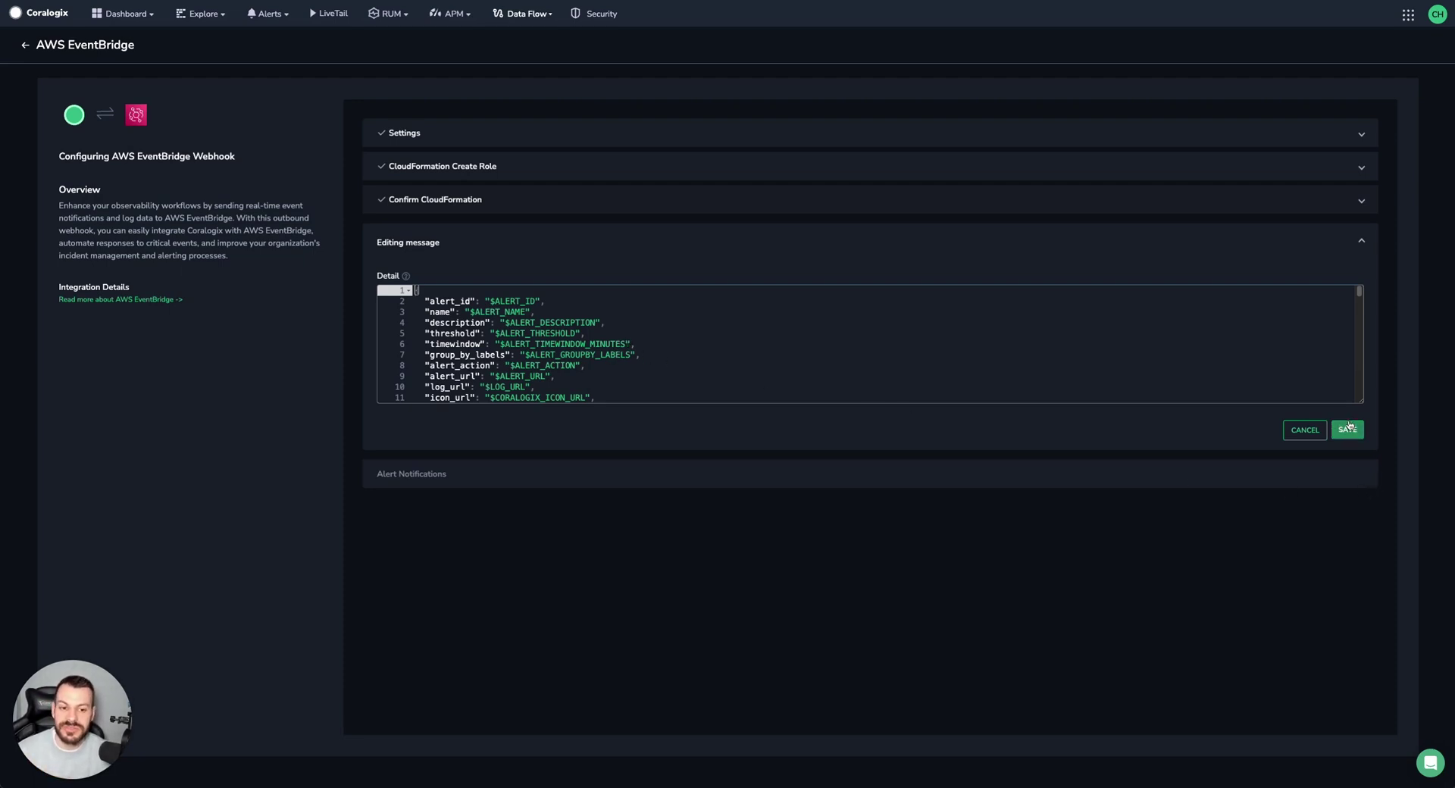
click(1348, 428)
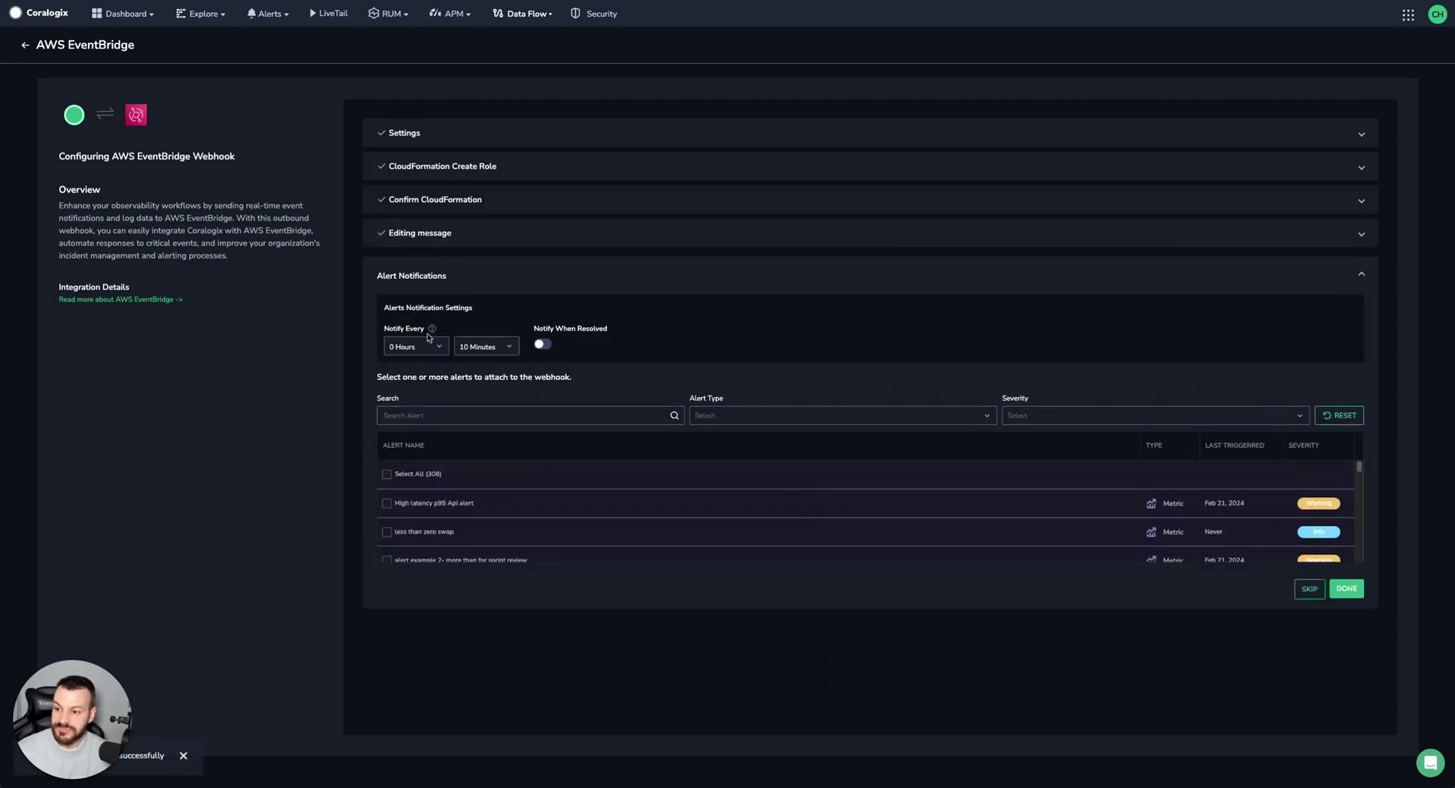
Step: Search the alerts for 300ms, attach "Usability Impact - Product Page over 300ms" to the webhook and finish the setup
click(507, 413)
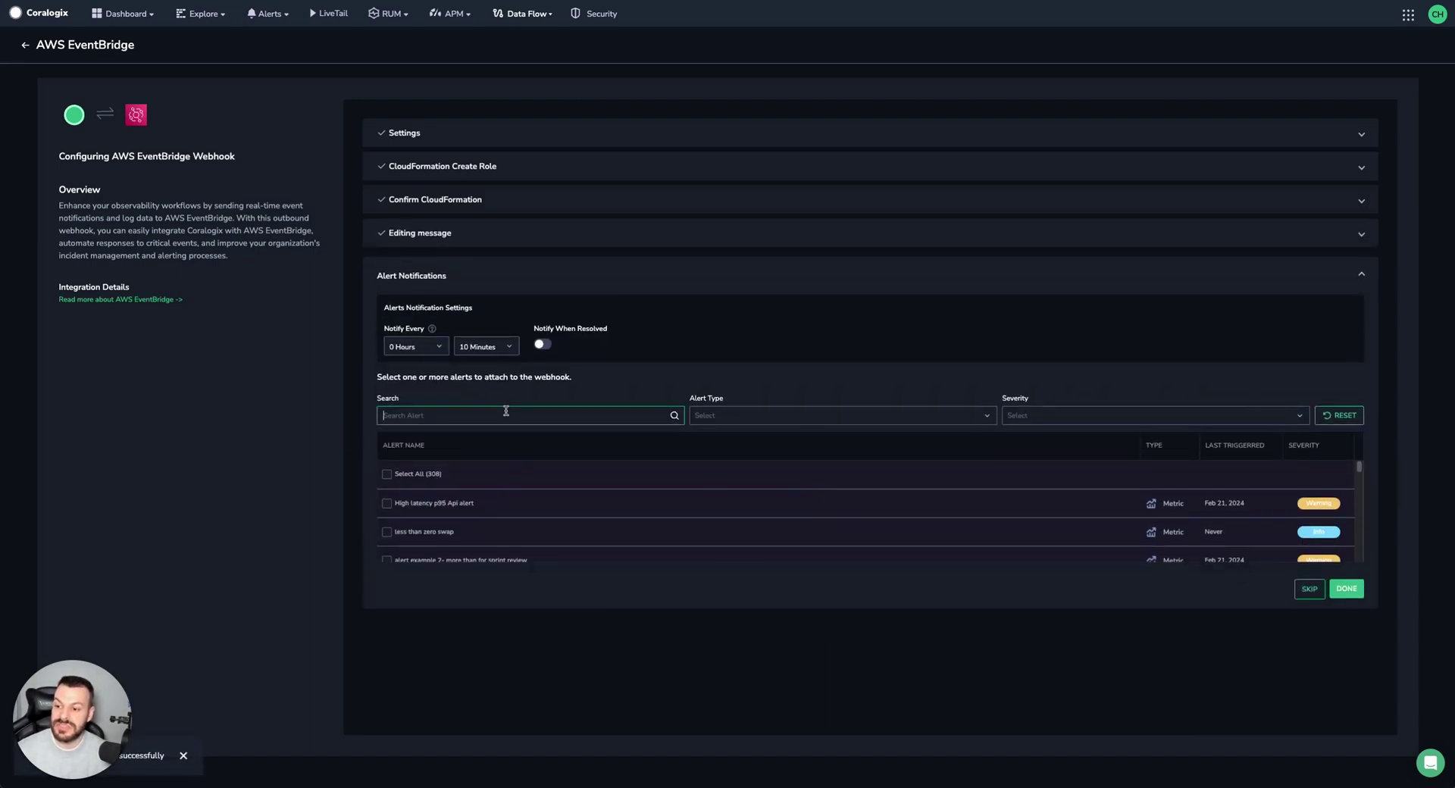
text(300ms)
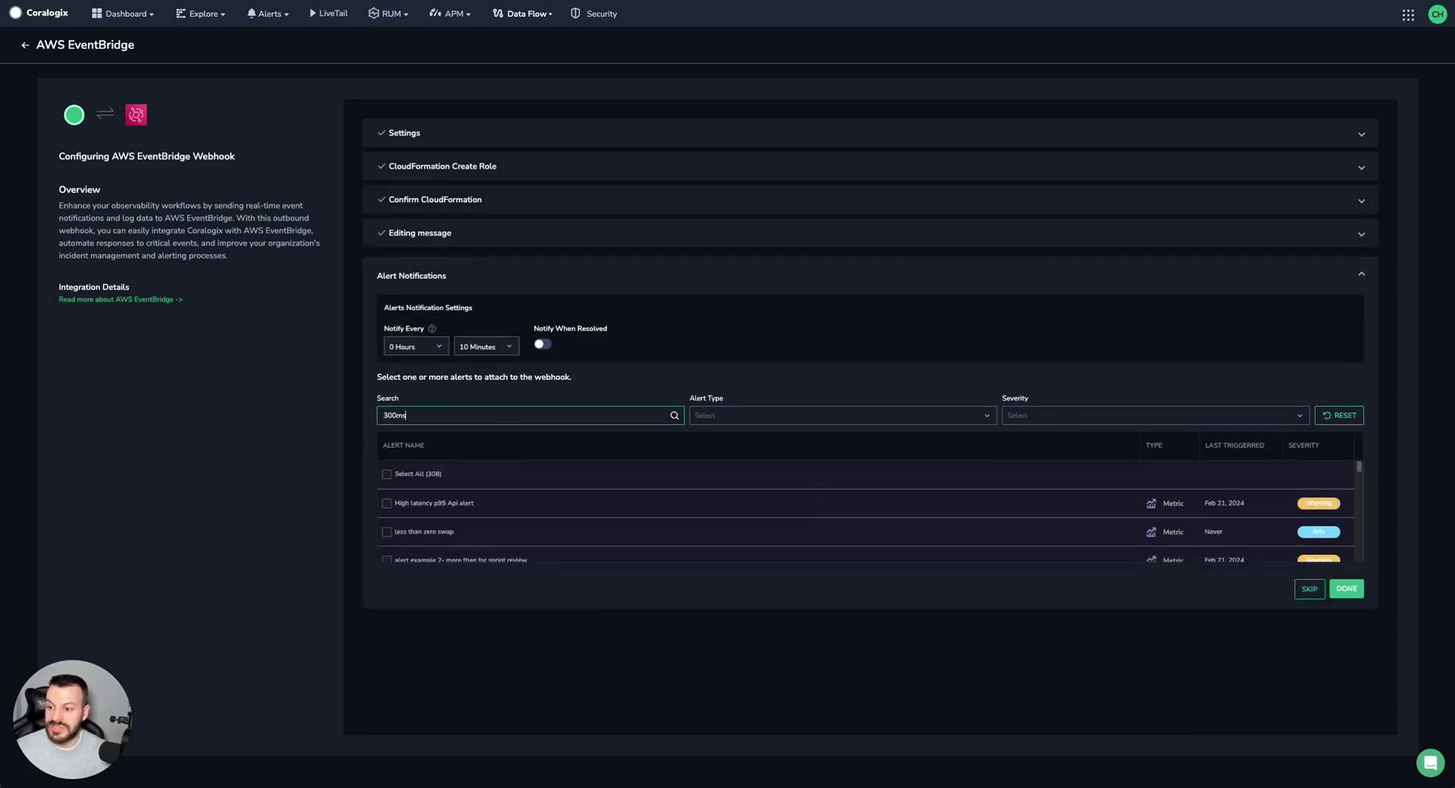
click(438, 543)
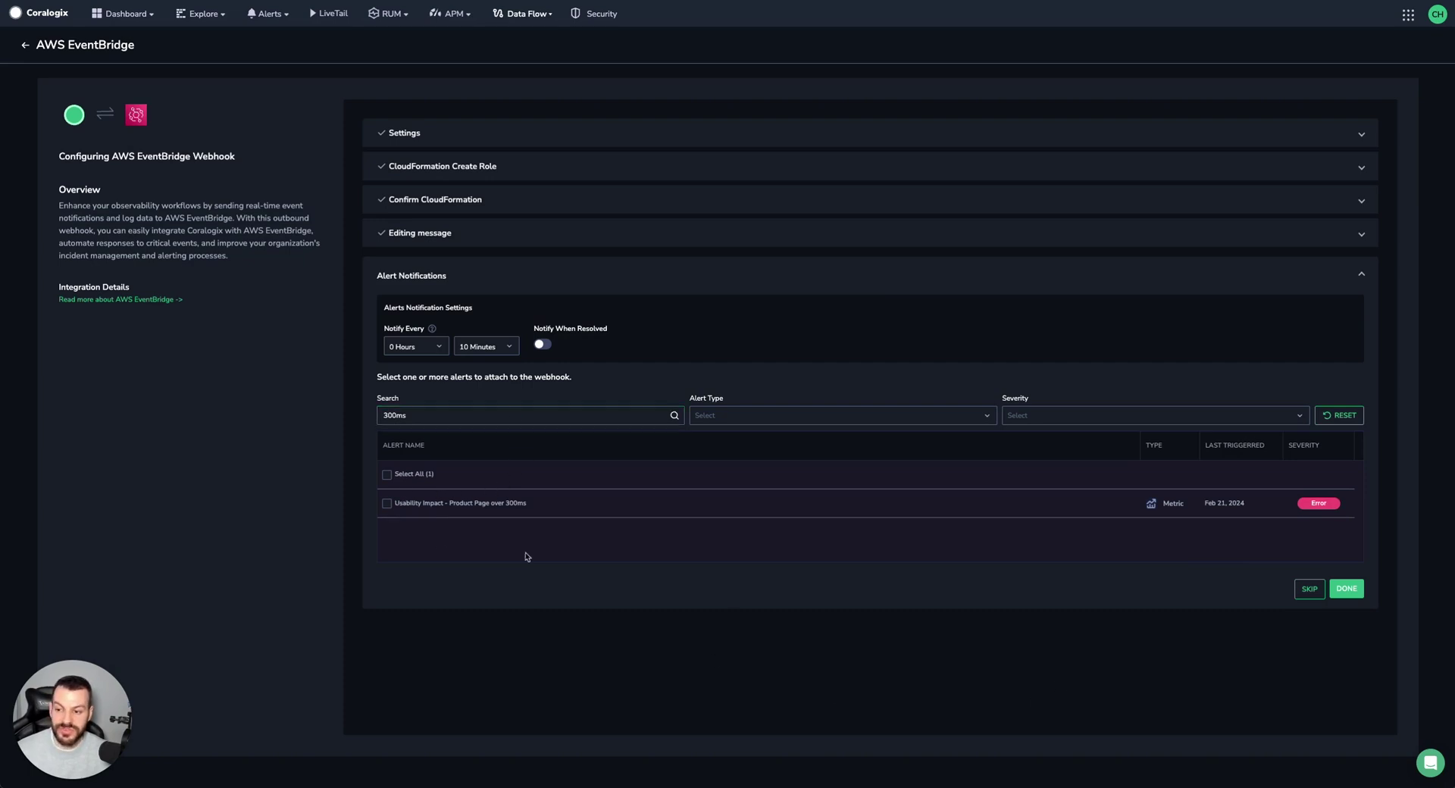
click(386, 504)
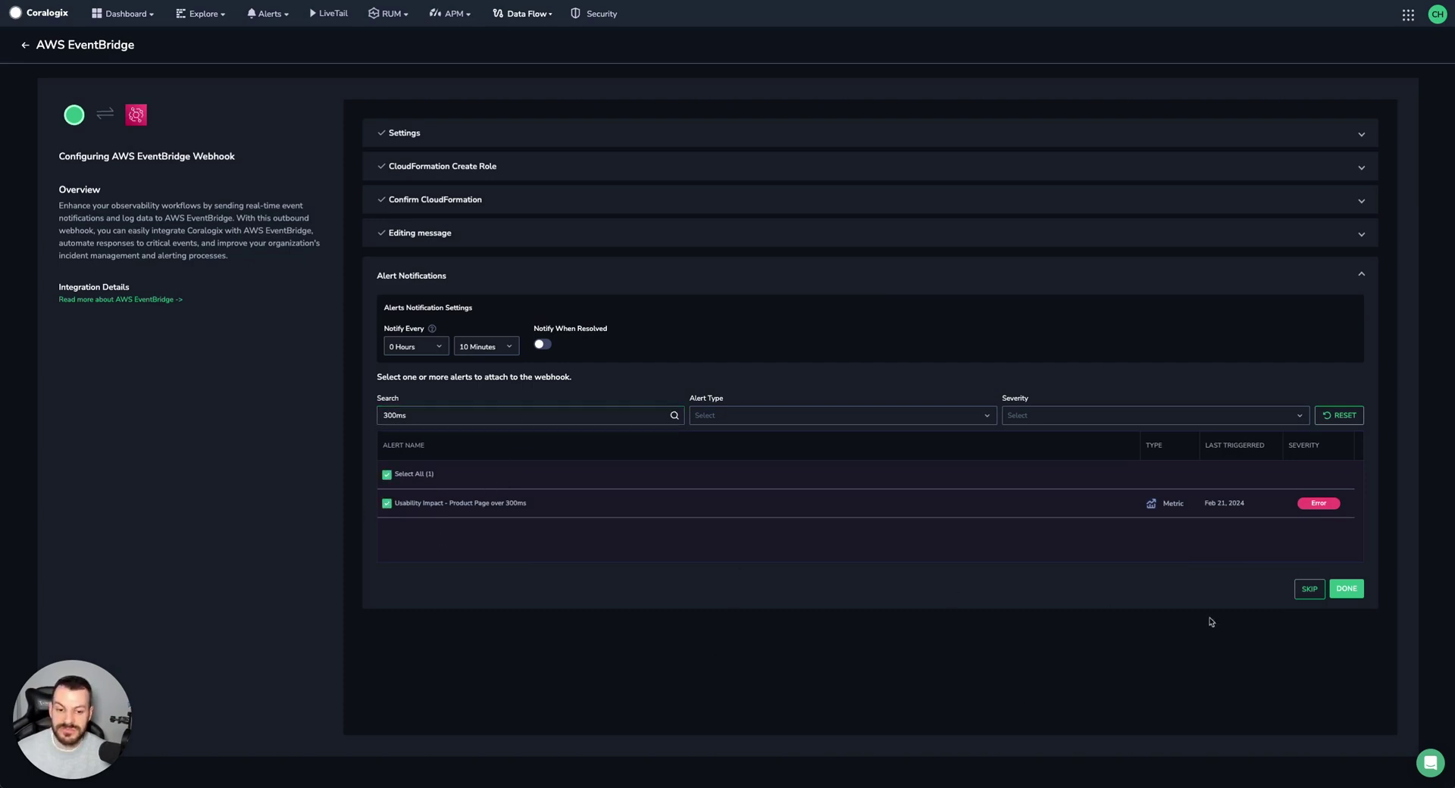
click(1345, 591)
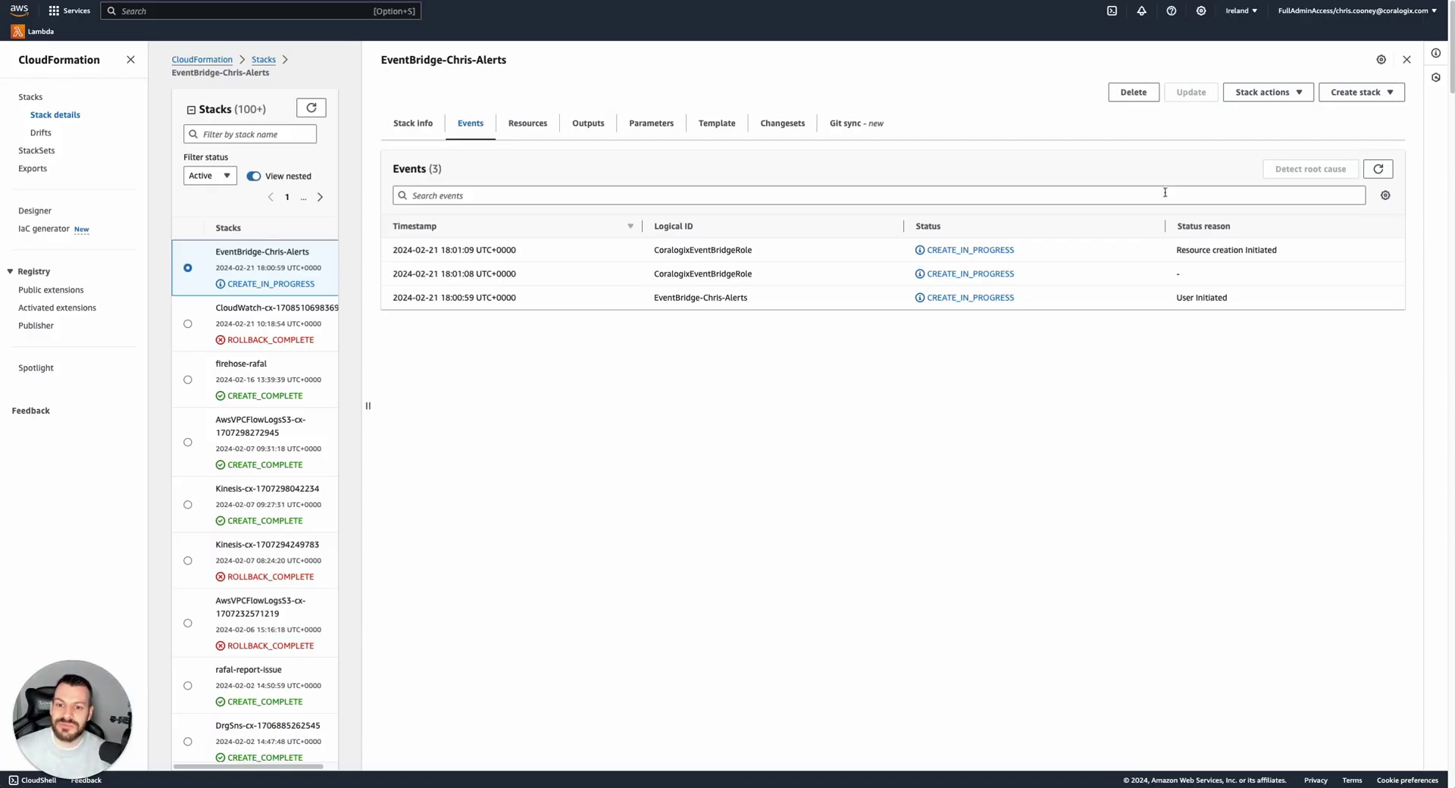
Step: Refresh the stack's events in AWS CloudFormation, and search the AWS services for "event" to open the EventBridge Event buses page
click(1378, 168)
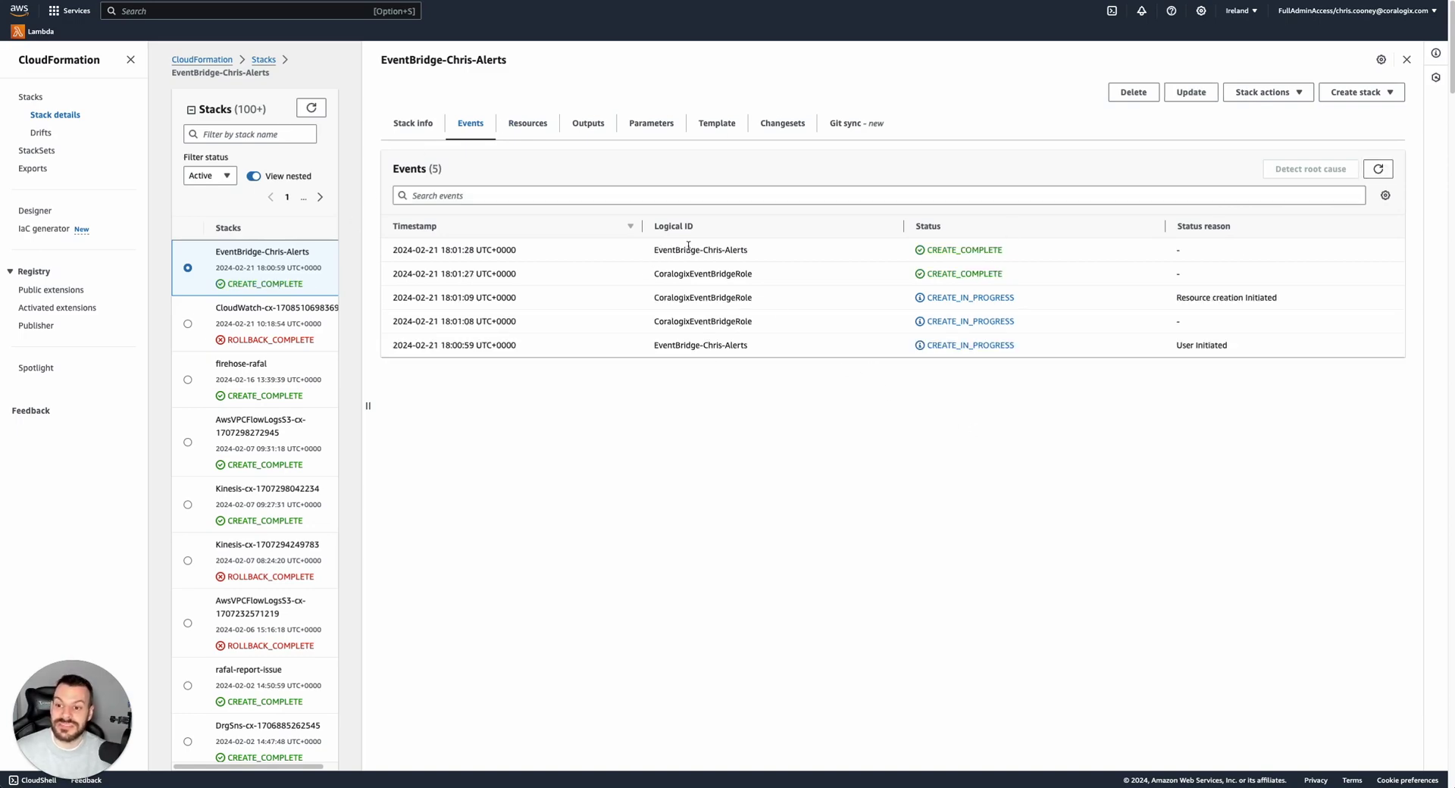
click(81, 13)
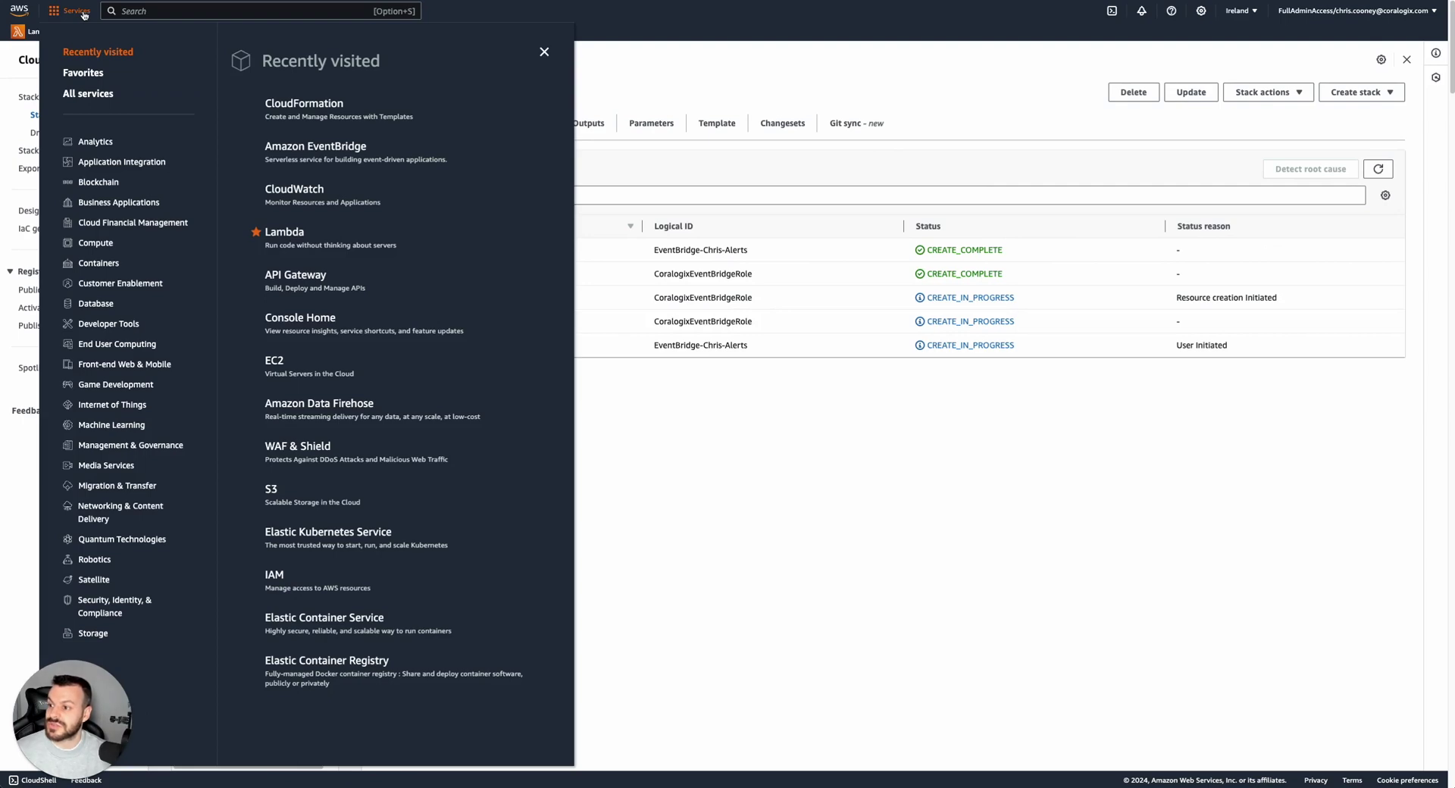
click(232, 12)
text(event)
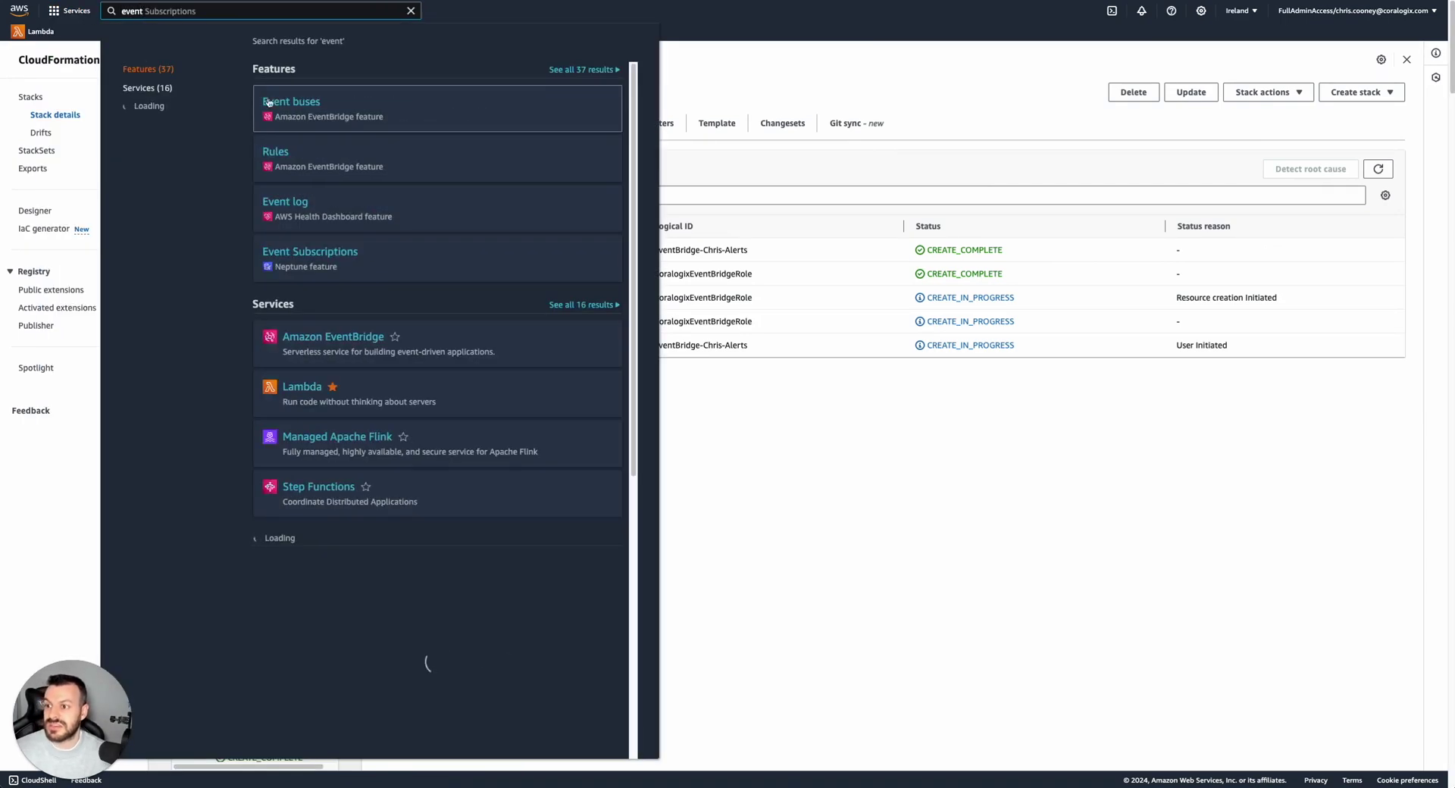
click(299, 105)
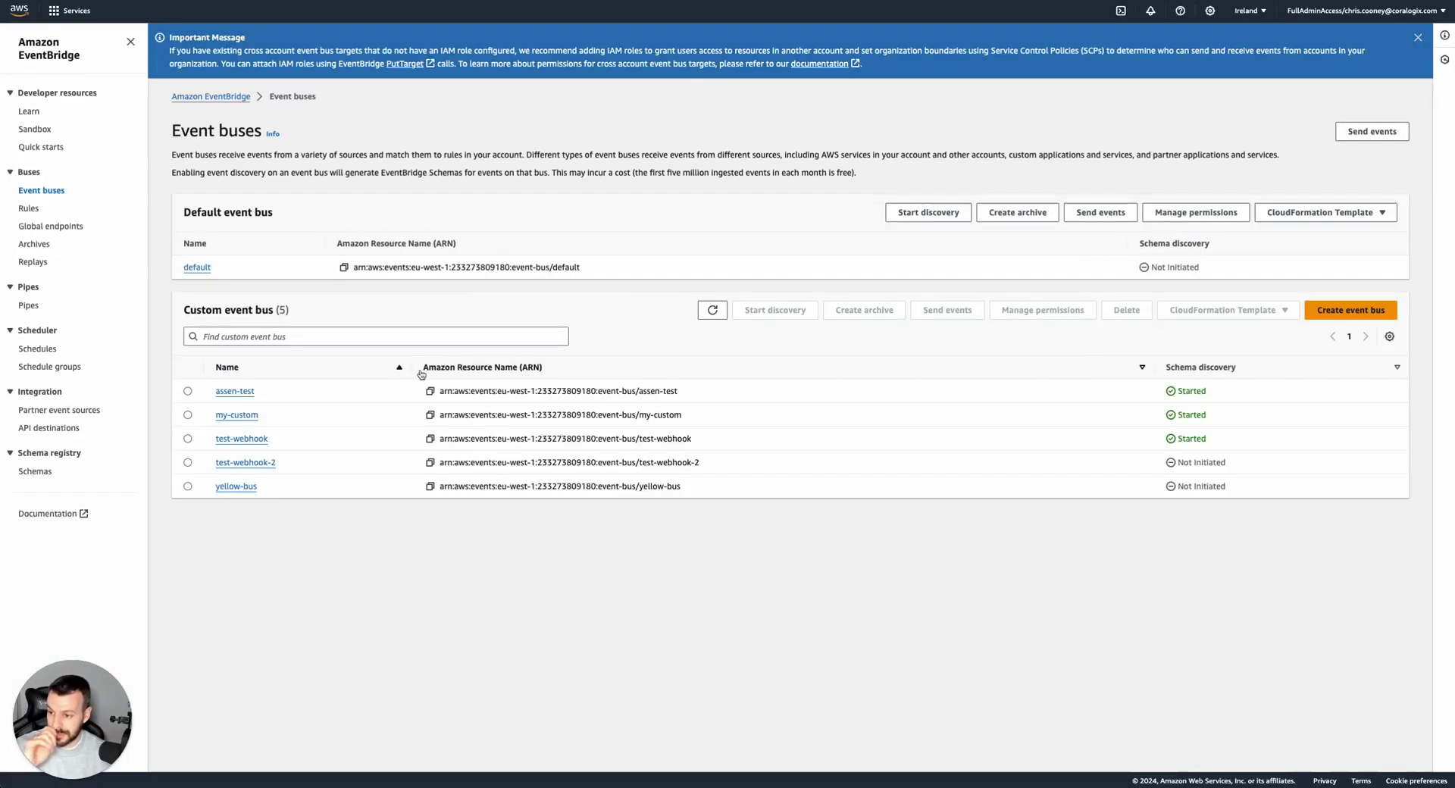